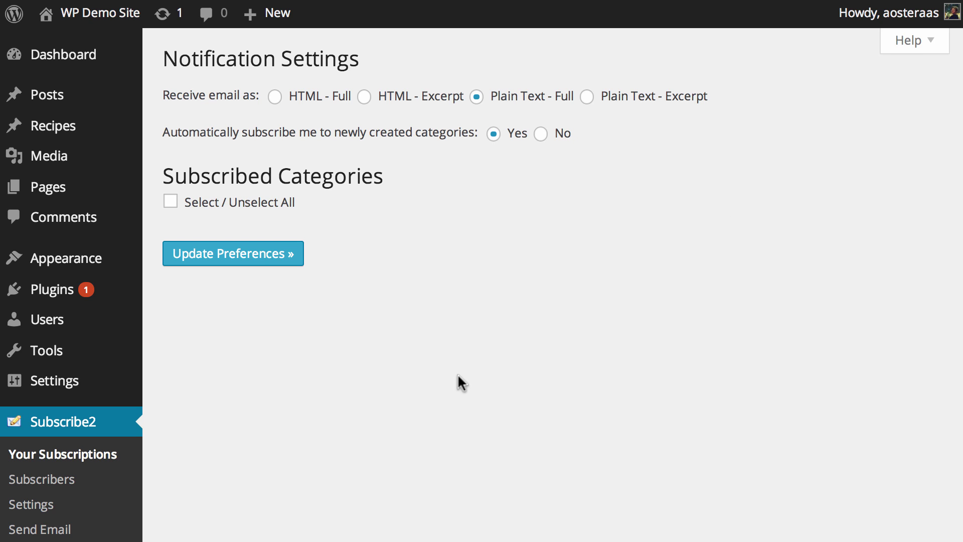
Step: Open Subscribe2 Settings from the admin sidebar to reach the Email Settings tab
scroll(458, 375, down, 2)
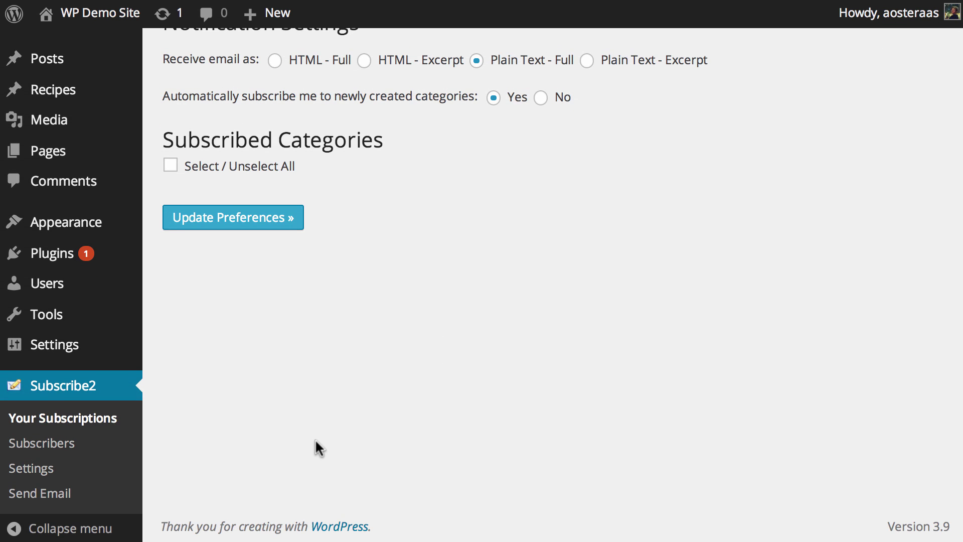
click(31, 468)
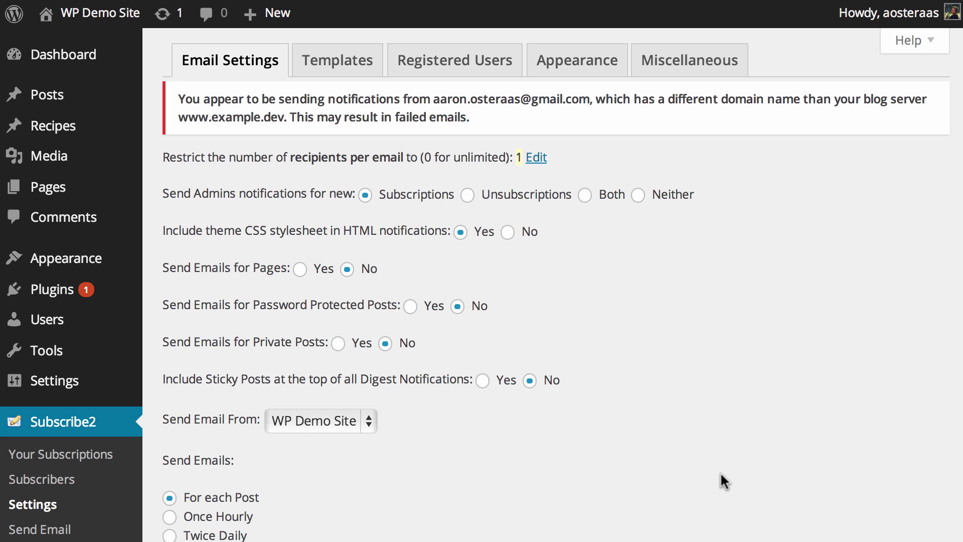
scroll(633, 451, down, 5)
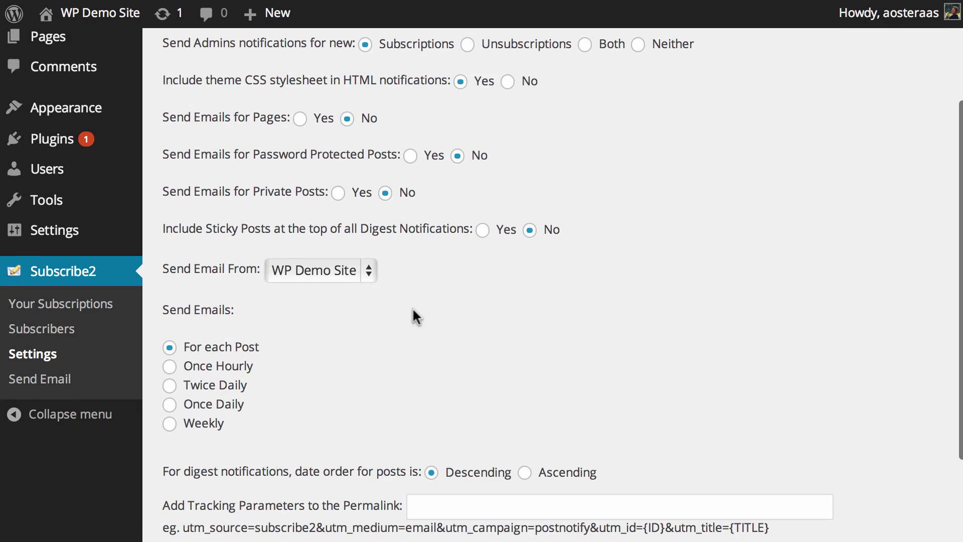
click(321, 270)
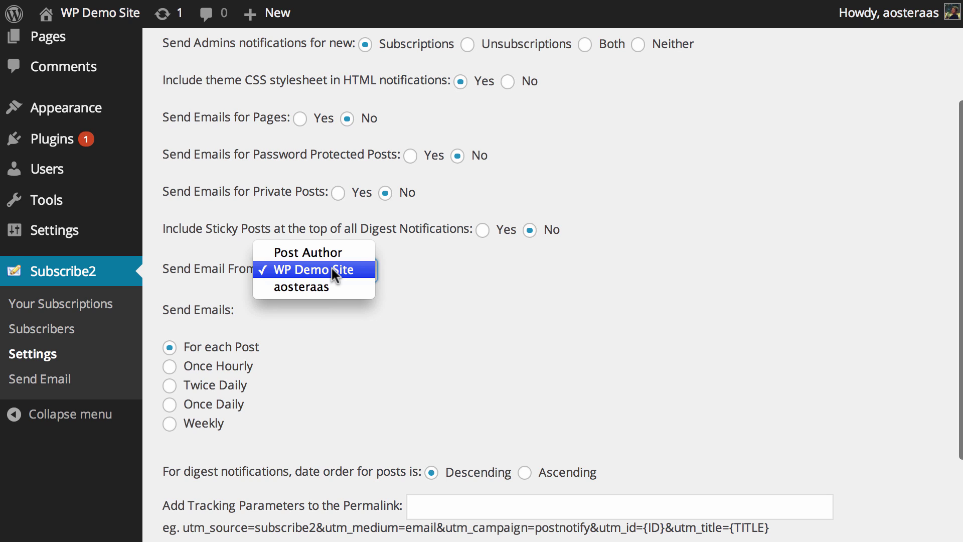
click(332, 269)
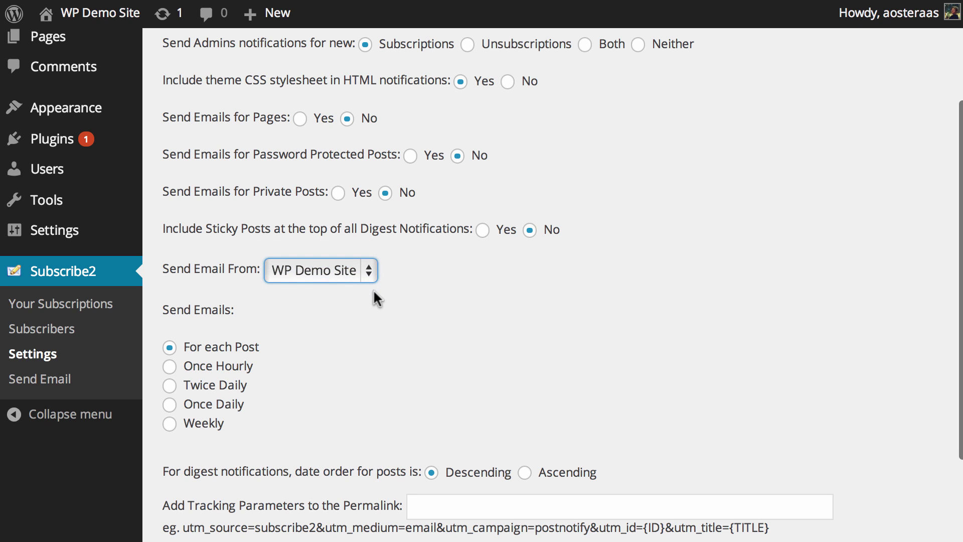
click(550, 361)
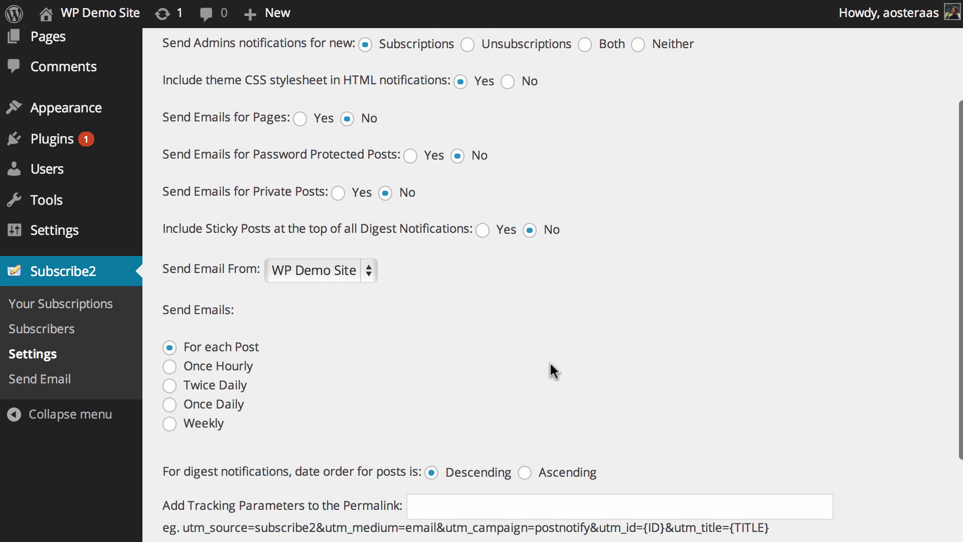
scroll(549, 361, down, 5)
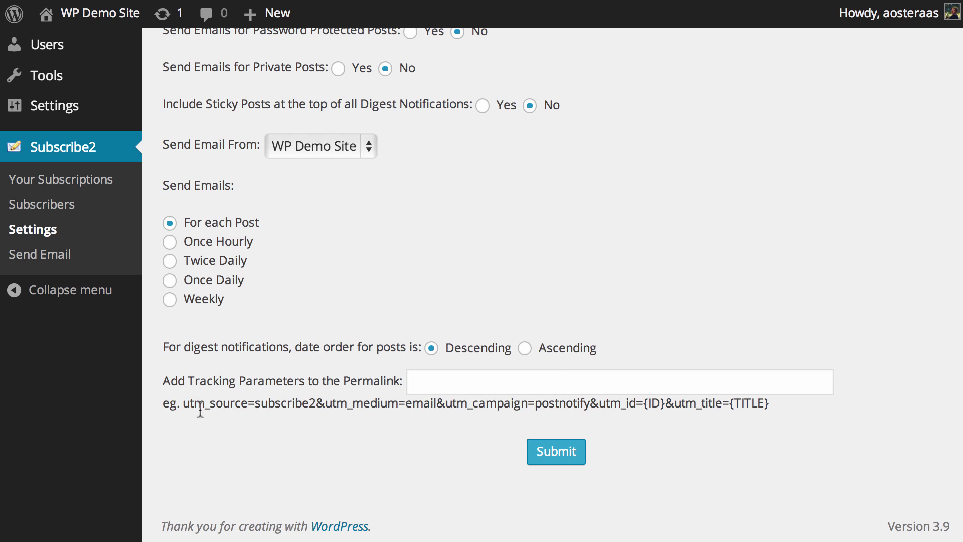
Step: Submit the Subscribe2 Email Settings so the page reports Options saved
drag(185, 405, 669, 407)
click(679, 407)
drag(790, 404, 188, 408)
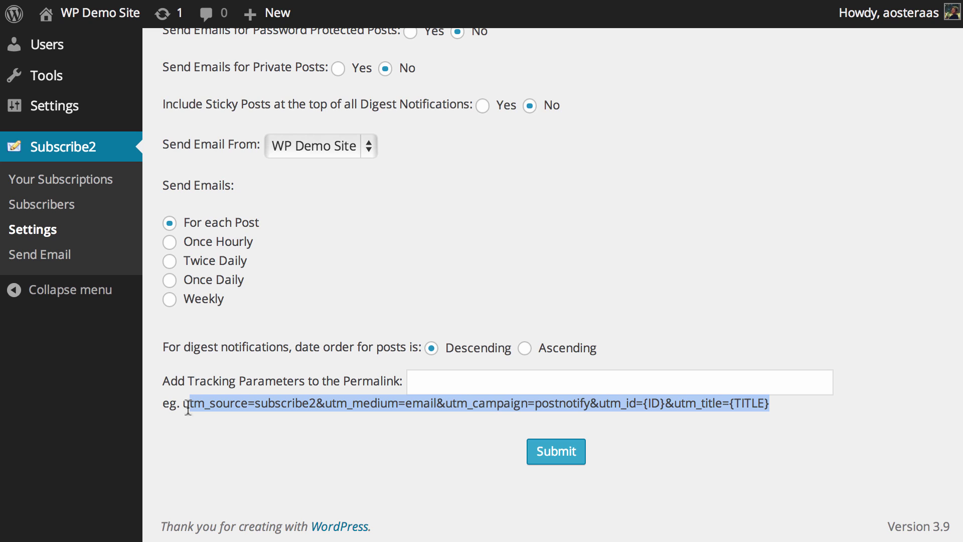
click(518, 260)
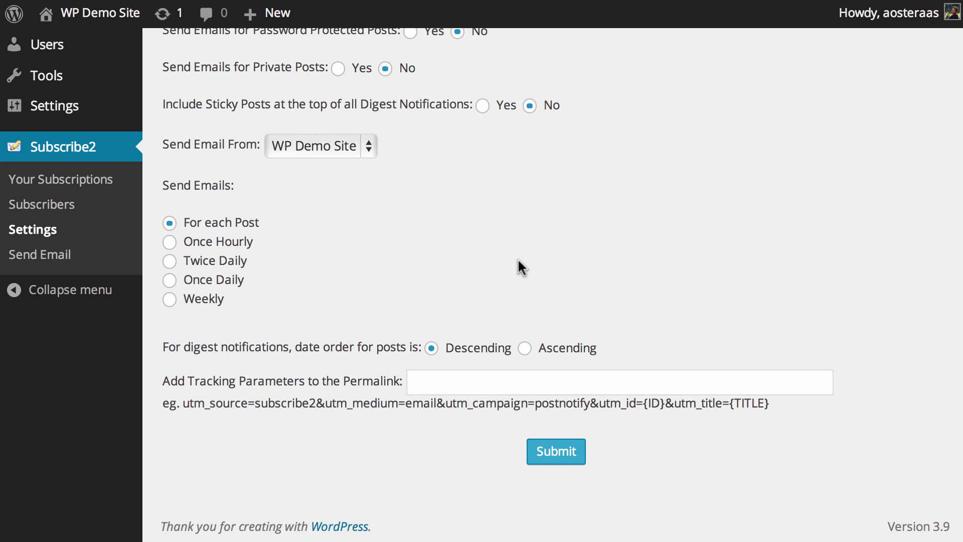
click(562, 452)
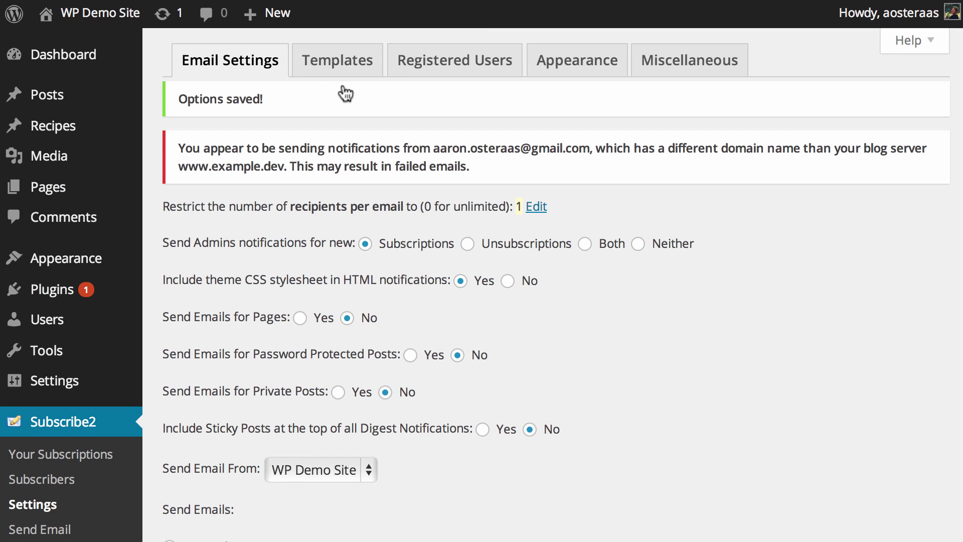
Step: Switch to the Templates tab and review the email templates and substitution keywords
click(336, 60)
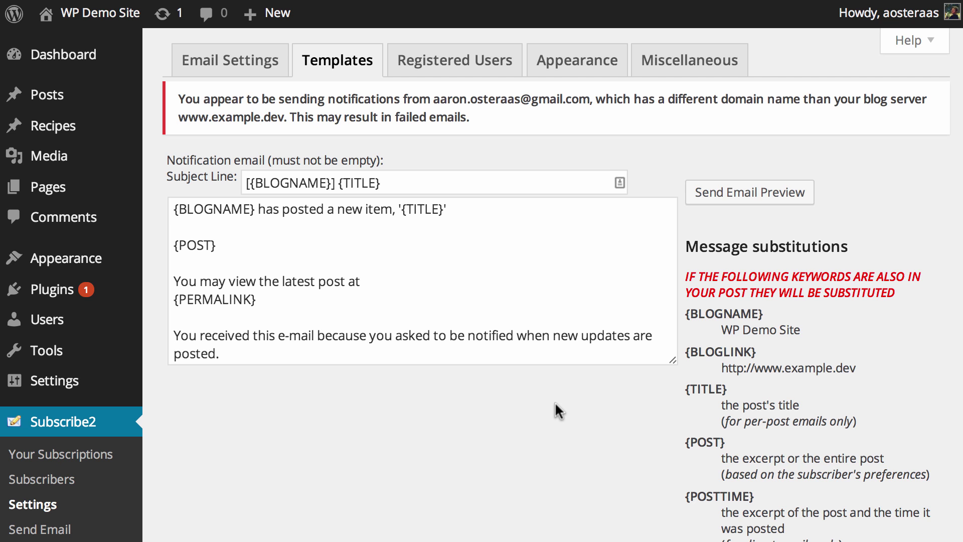
scroll(838, 381, down, 10)
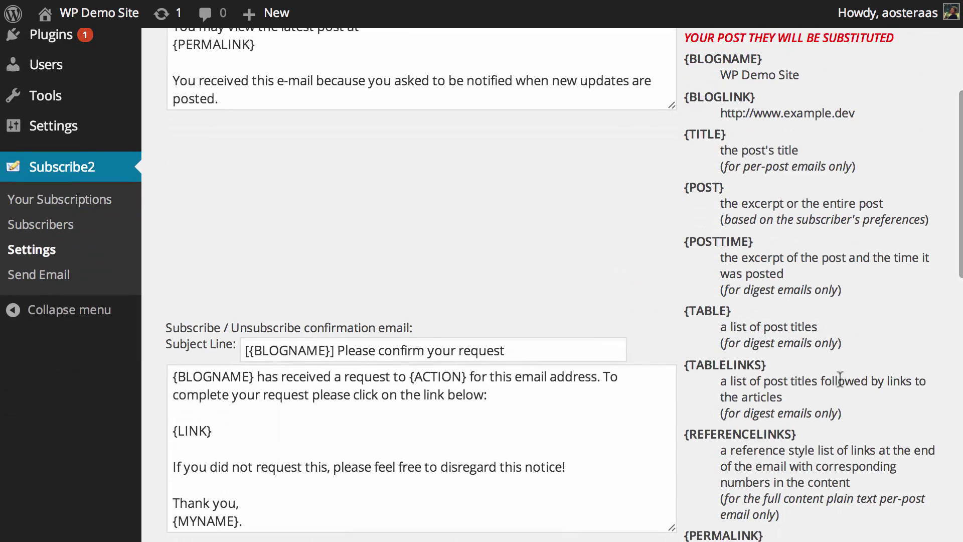
scroll(838, 381, down, 8)
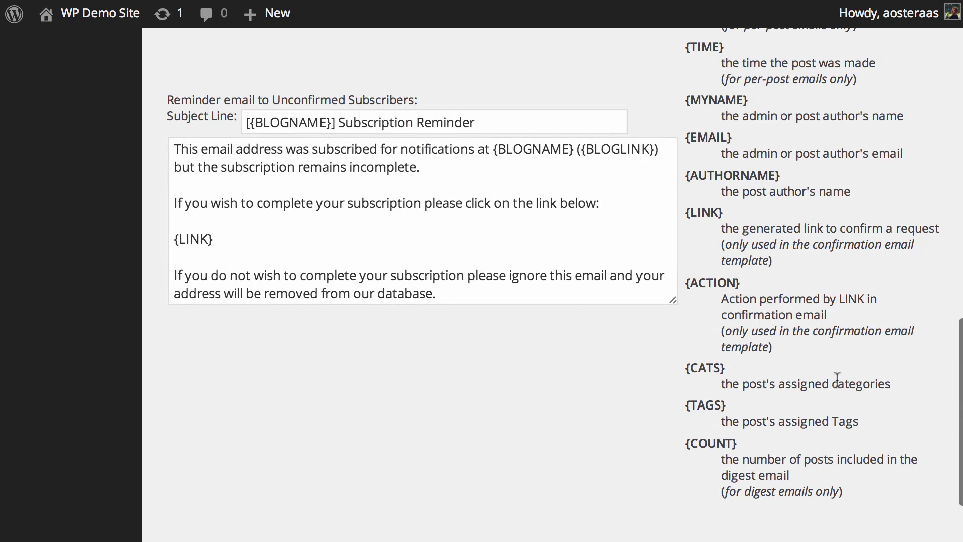
scroll(837, 379, down, 3)
scroll(833, 384, up, 15)
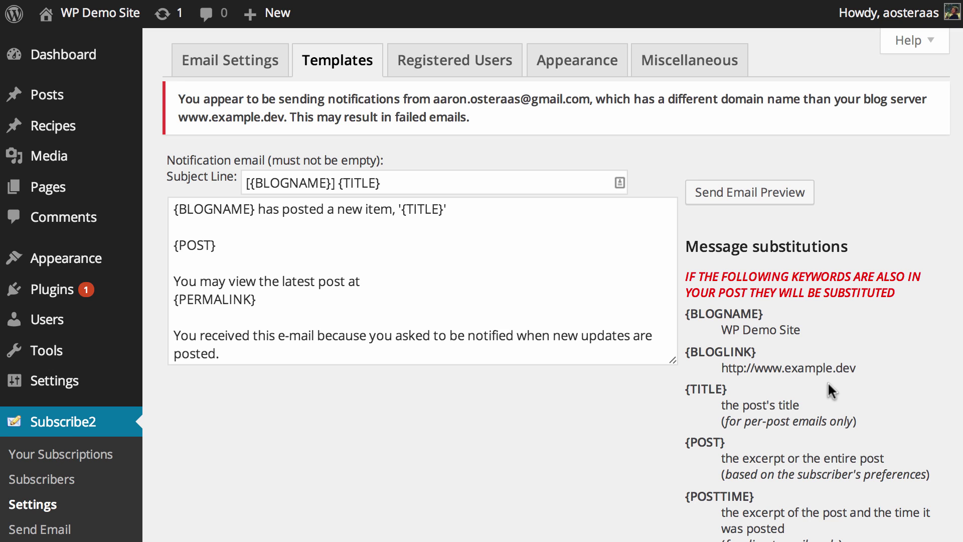
Step: Tick Quote under Excluded Formats on the Registered Users tab
click(485, 69)
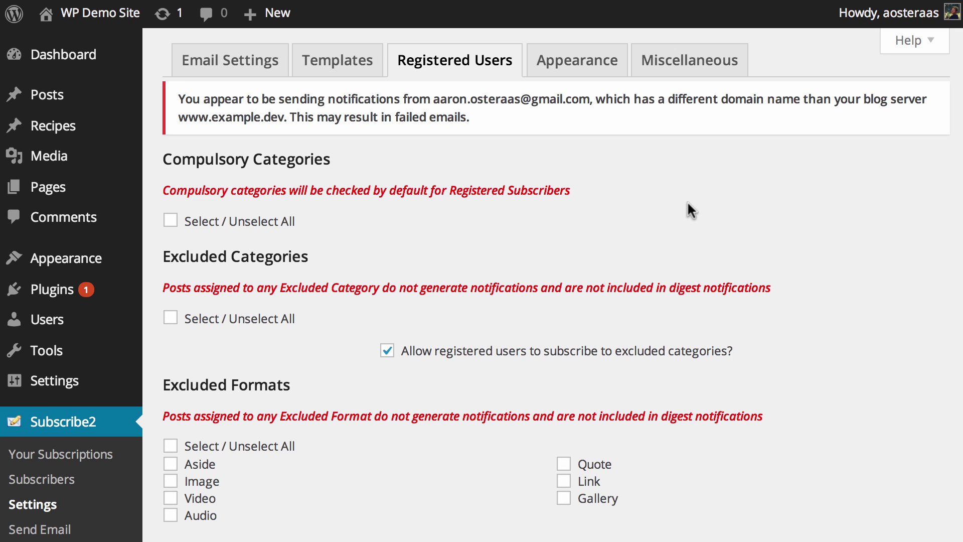
scroll(331, 428, down, 3)
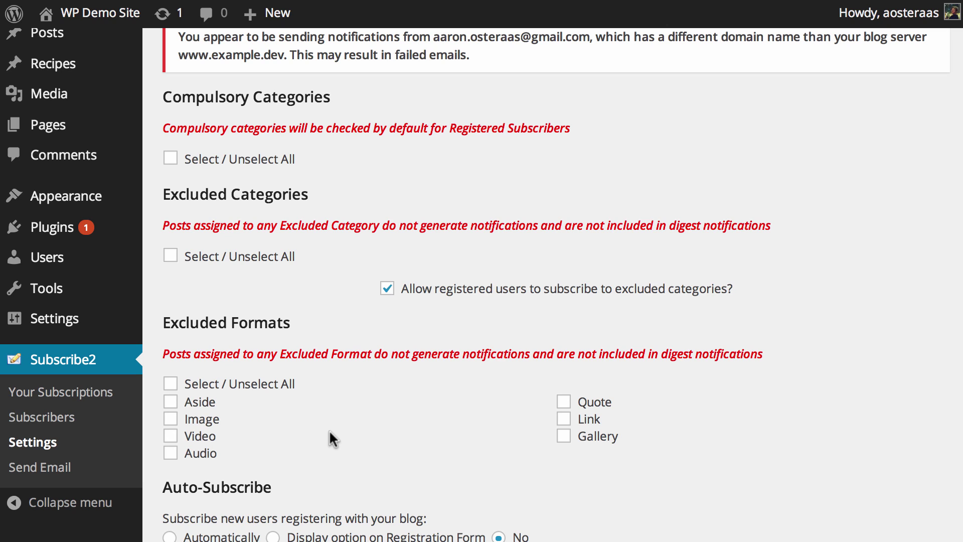
click(581, 406)
scroll(578, 420, down, 4)
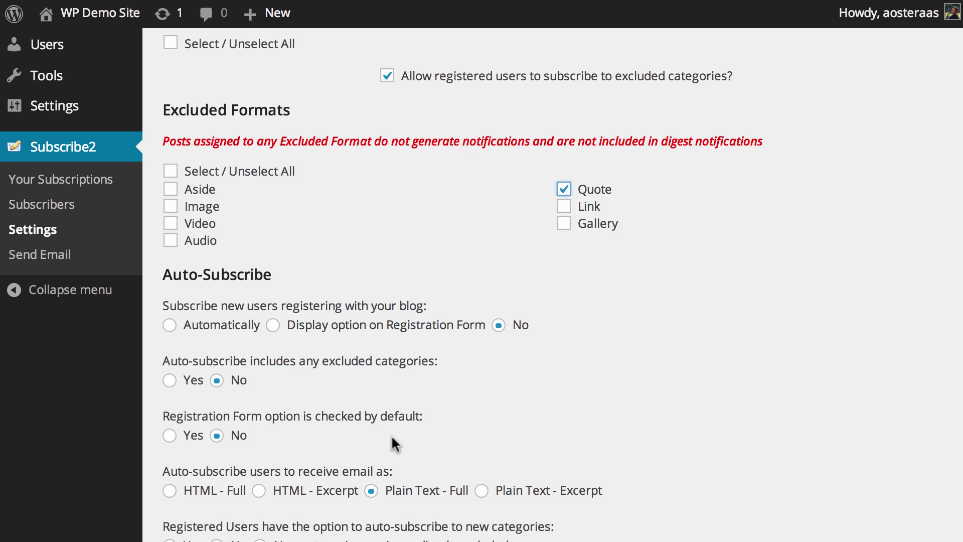
Step: Set Auto-Subscribe to 'Display option on Registration Form', checked by default
click(194, 331)
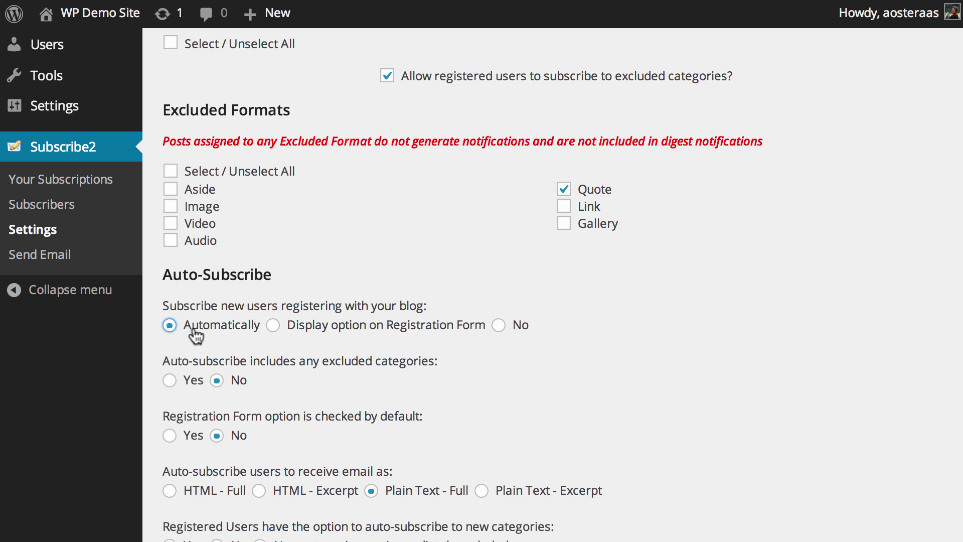
click(303, 331)
drag(265, 417, 383, 417)
click(356, 430)
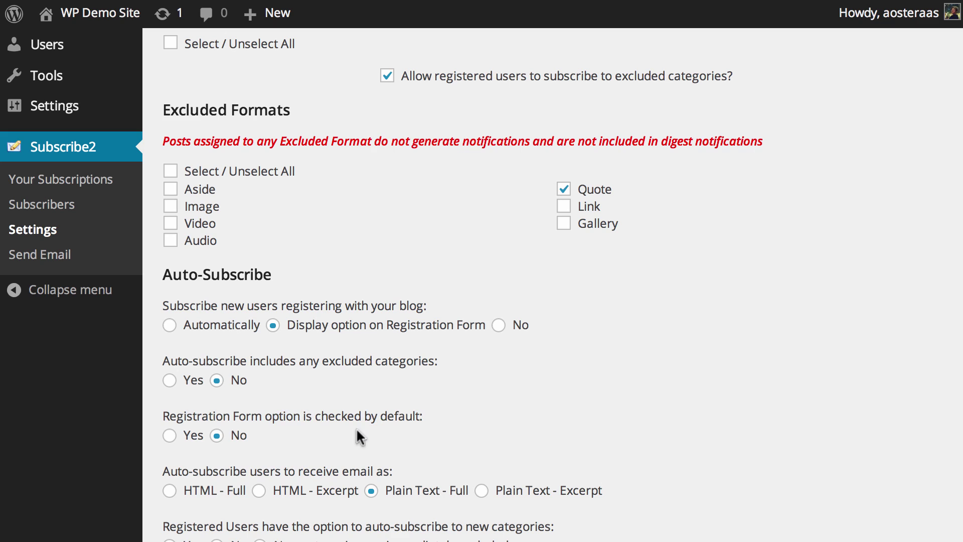
click(169, 436)
drag(299, 362, 211, 380)
click(425, 371)
scroll(457, 378, down, 4)
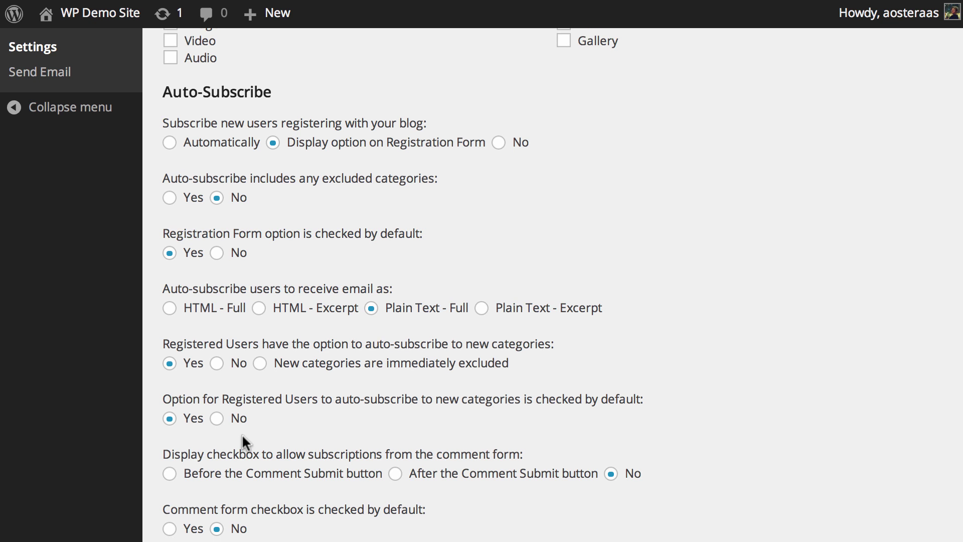
Step: Show the subscribe checkbox after the comment submit button, default Yes, and submit
scroll(242, 433, down, 1)
click(430, 478)
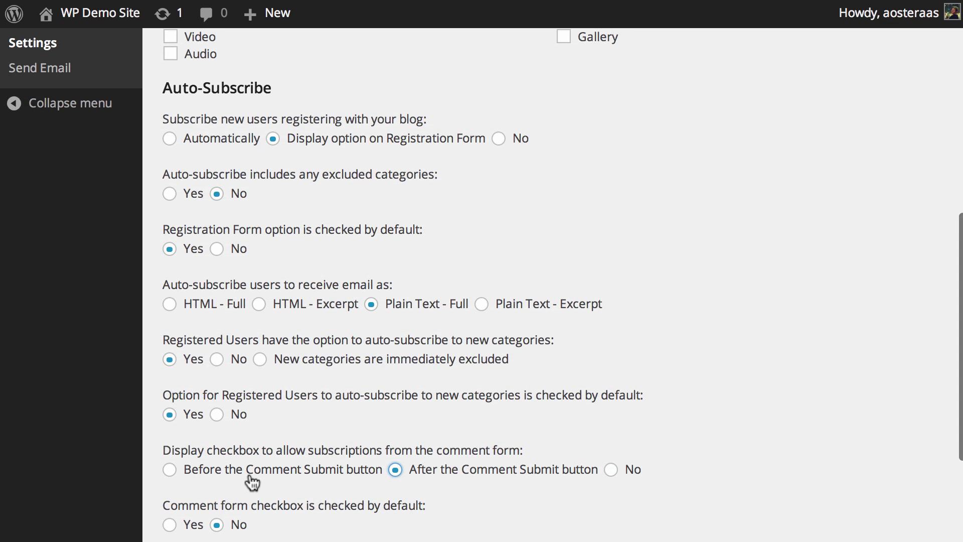
scroll(458, 362, down, 3)
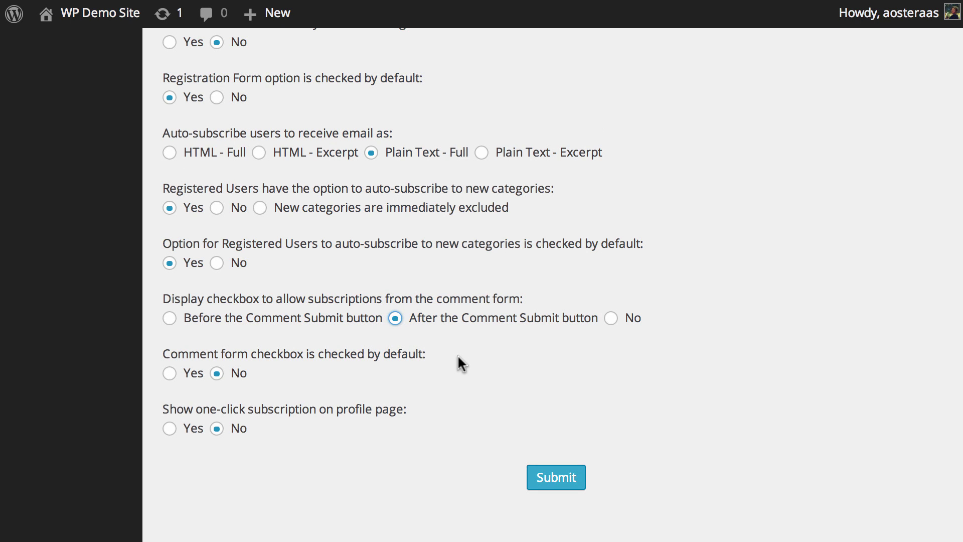
click(170, 374)
drag(239, 408, 343, 408)
click(320, 430)
click(535, 485)
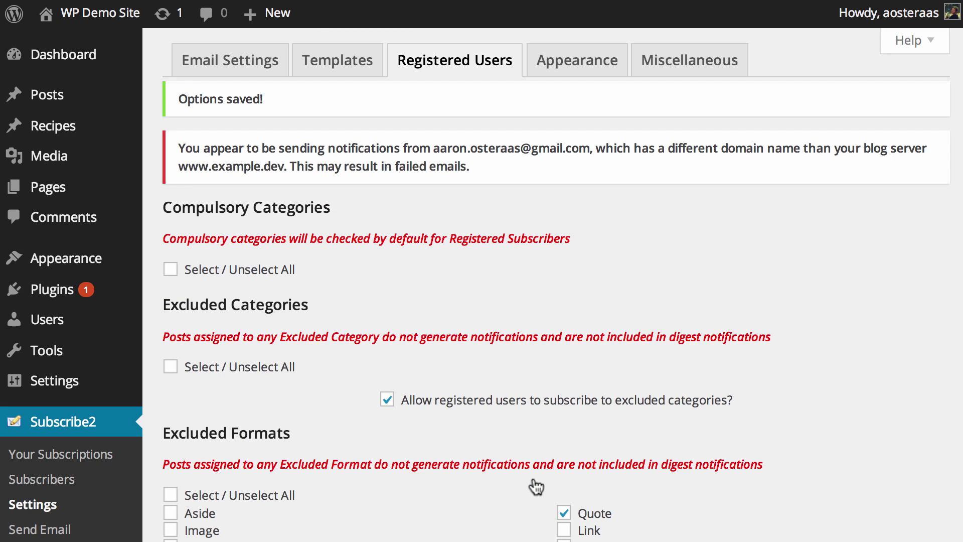
Step: Open the Appearance tab and leave the default Subscribe2 page dropdown unchosen
click(574, 67)
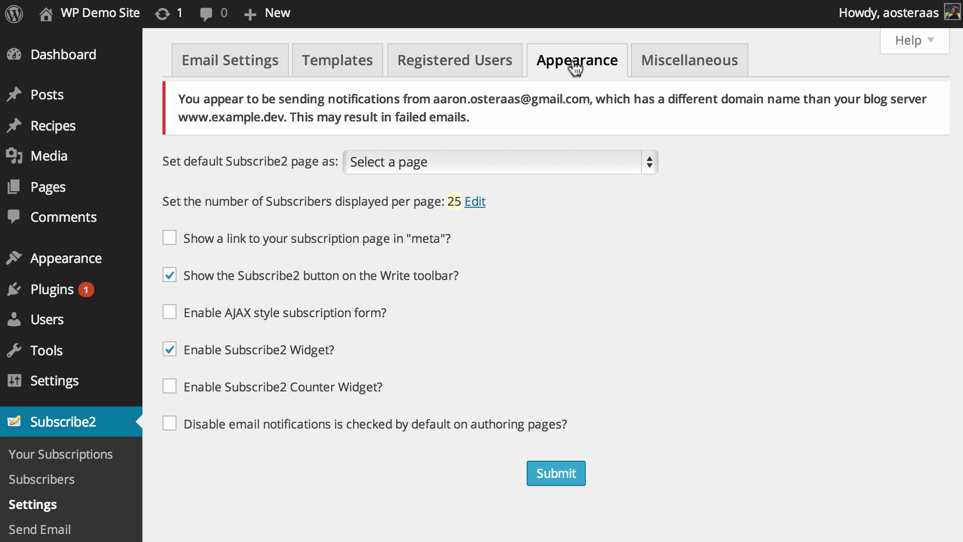
click(558, 160)
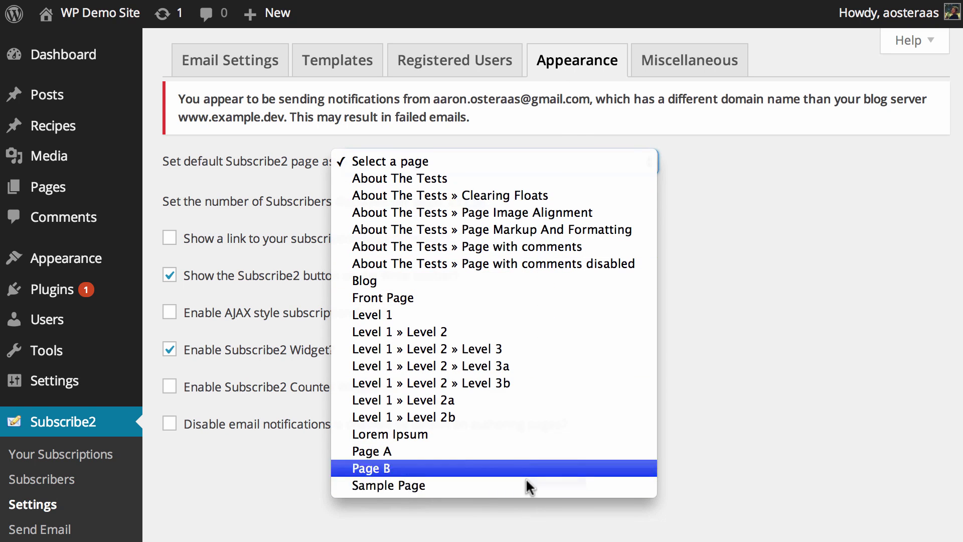
click(422, 140)
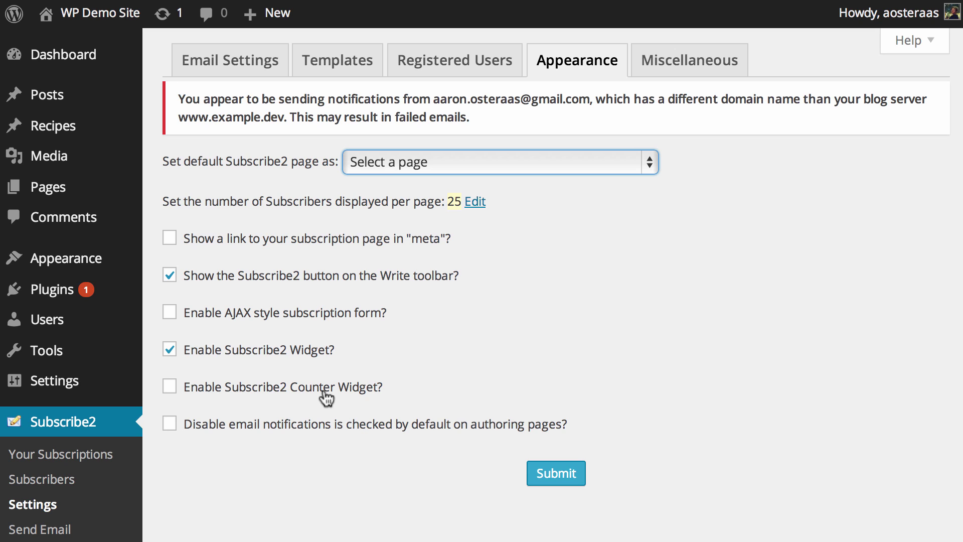
Step: Enter example.com, without the @, in Barred Domains on the Miscellaneous tab and submit
click(720, 65)
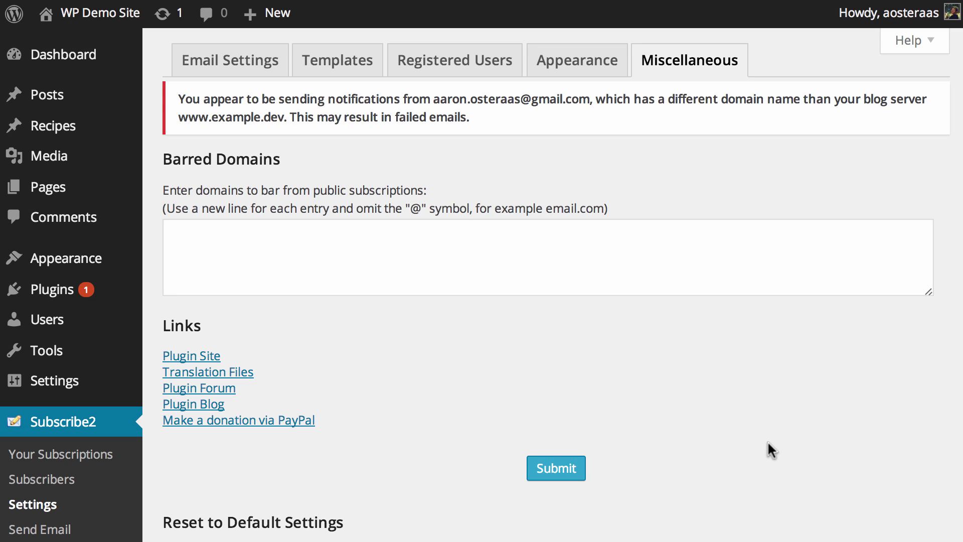
click(540, 241)
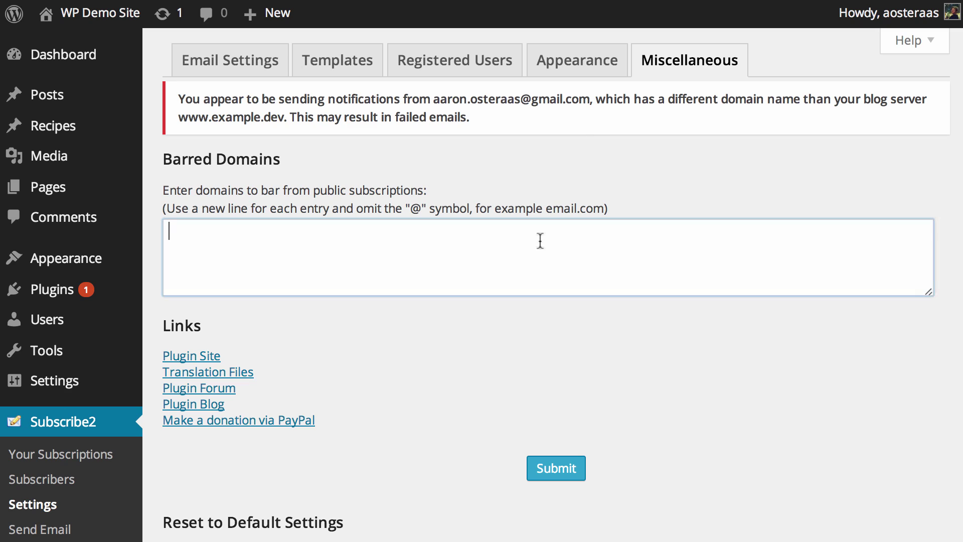
text(@example)
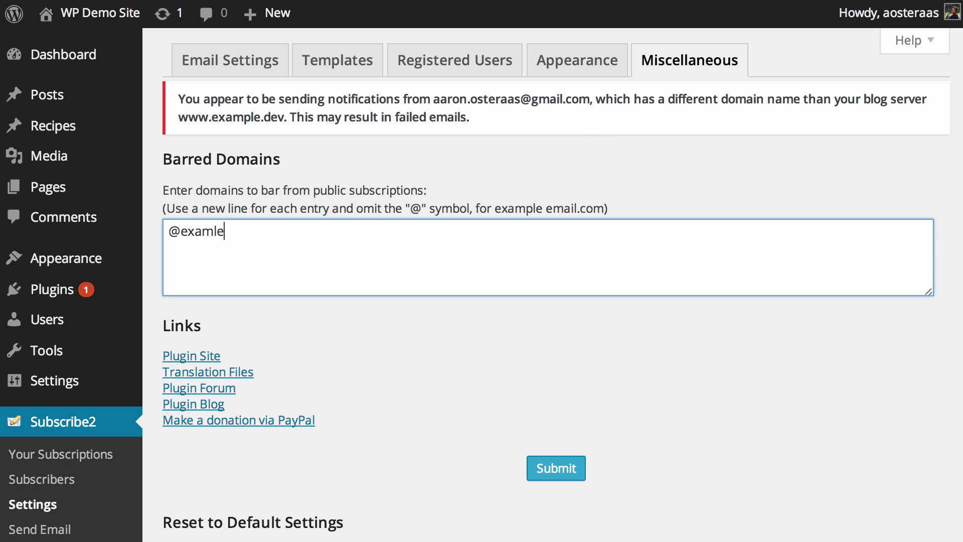
key(BackSpace)
key(BackSpace)
text(ple.com)
key(super+Left)
key(Right)
key(Left)
key(Delete)
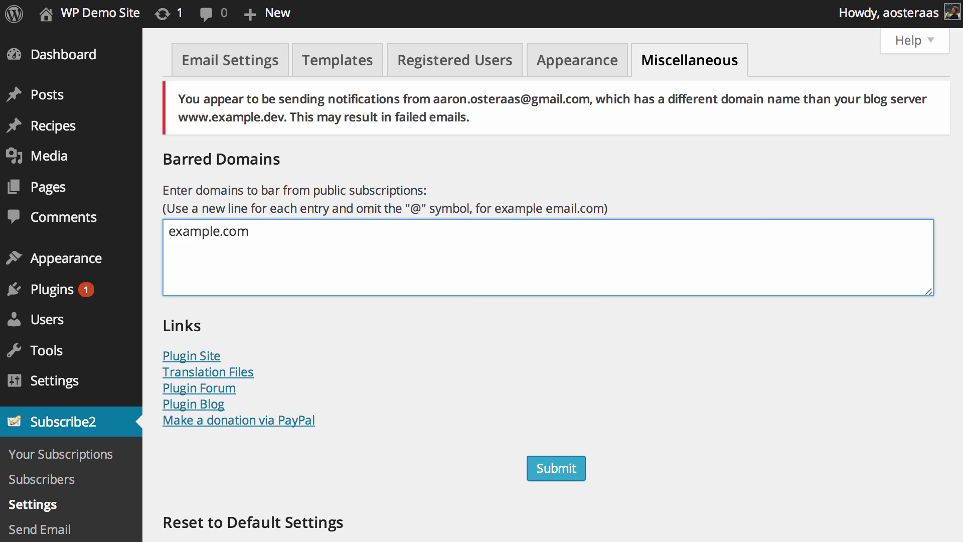
click(548, 468)
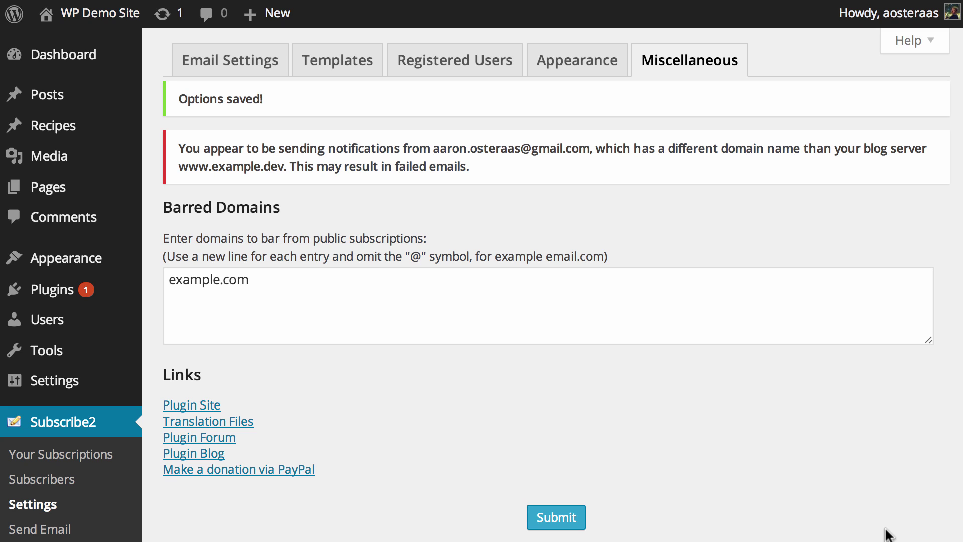
Step: Open Subscribe2 > Subscribers and view the single public subscriber listed
click(76, 480)
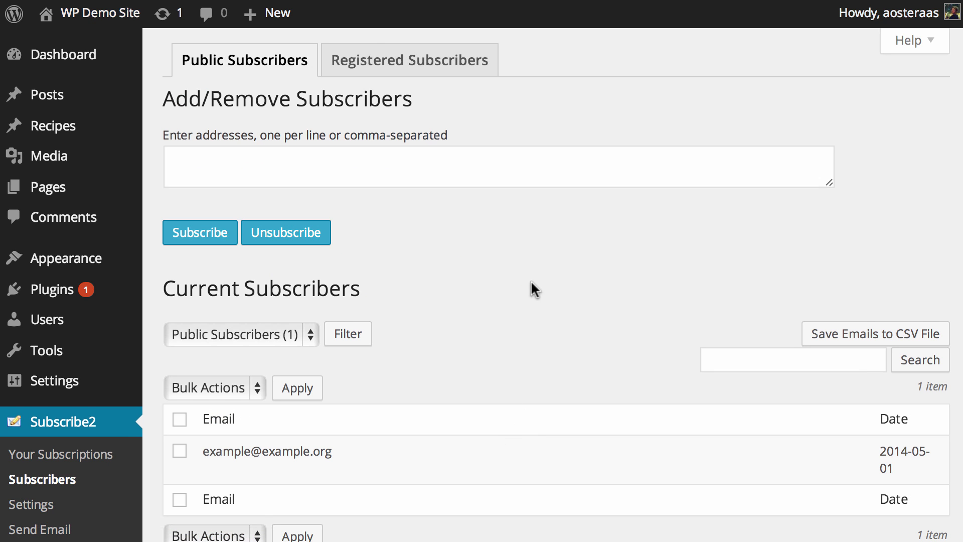
click(262, 170)
scroll(605, 221, down, 3)
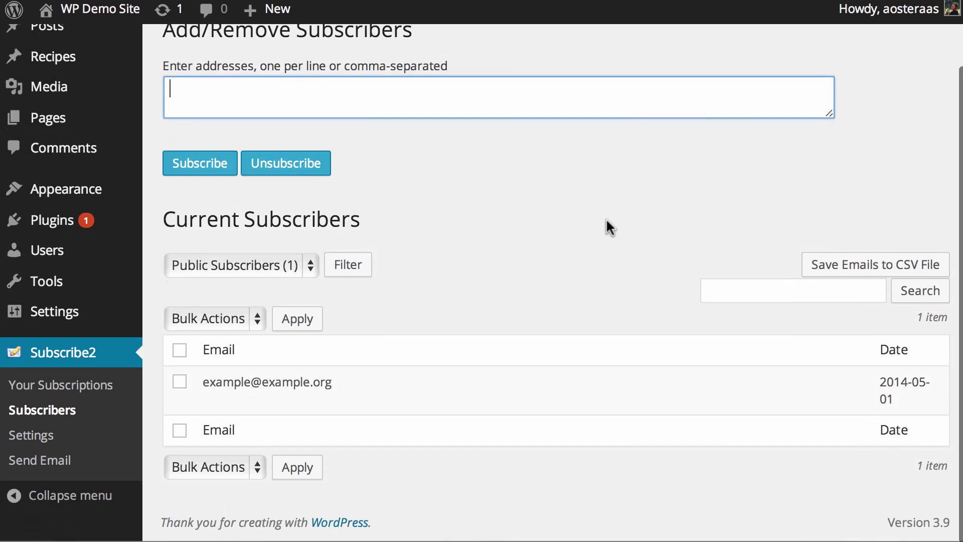
scroll(606, 220, up, 3)
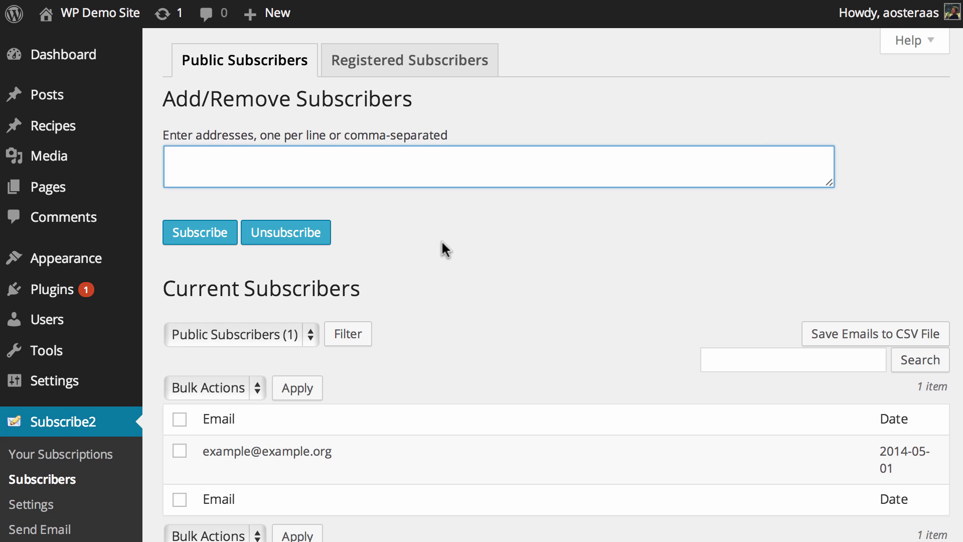
Step: Create a page titled 'Subscribe2', insert the S2 form token, and publish it
mouse_move(78, 199)
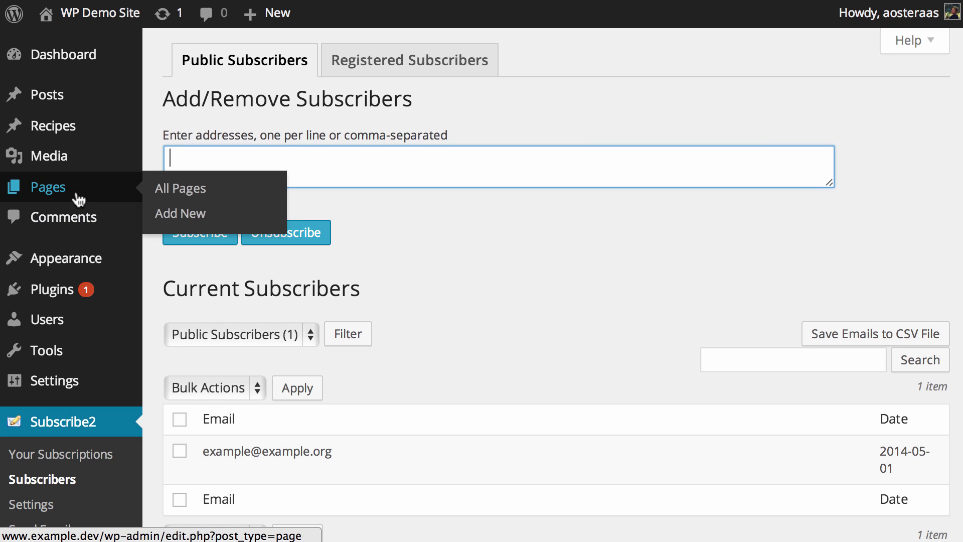
click(194, 220)
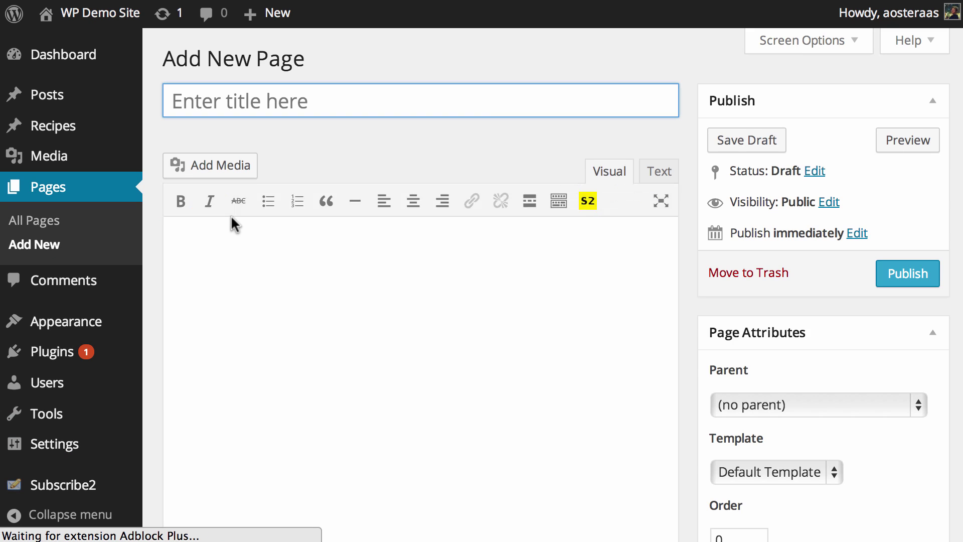
text(Sub)
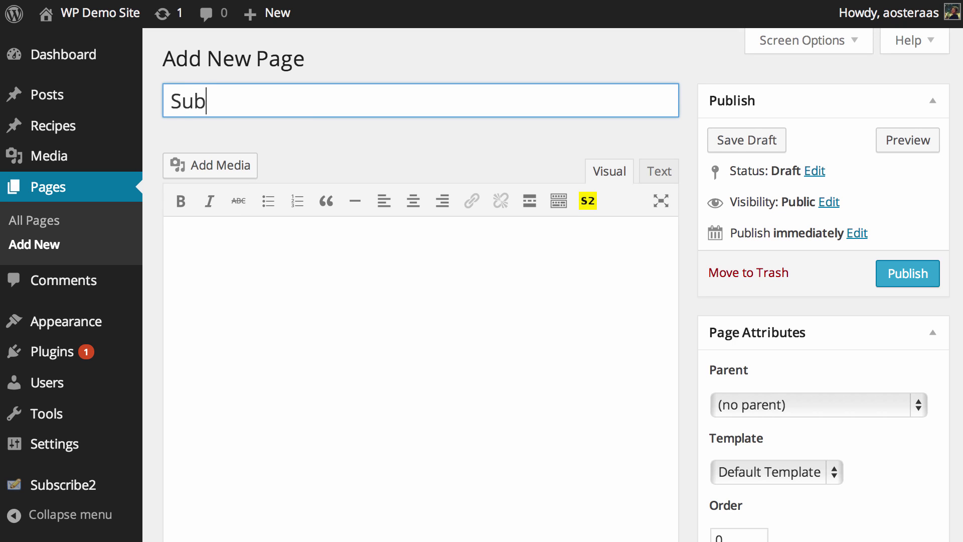
text(scribe2)
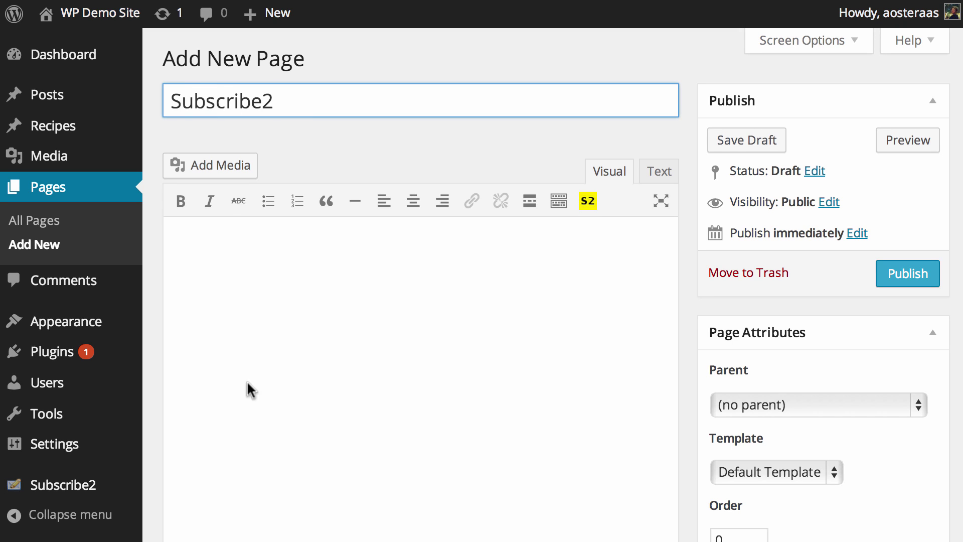
click(537, 400)
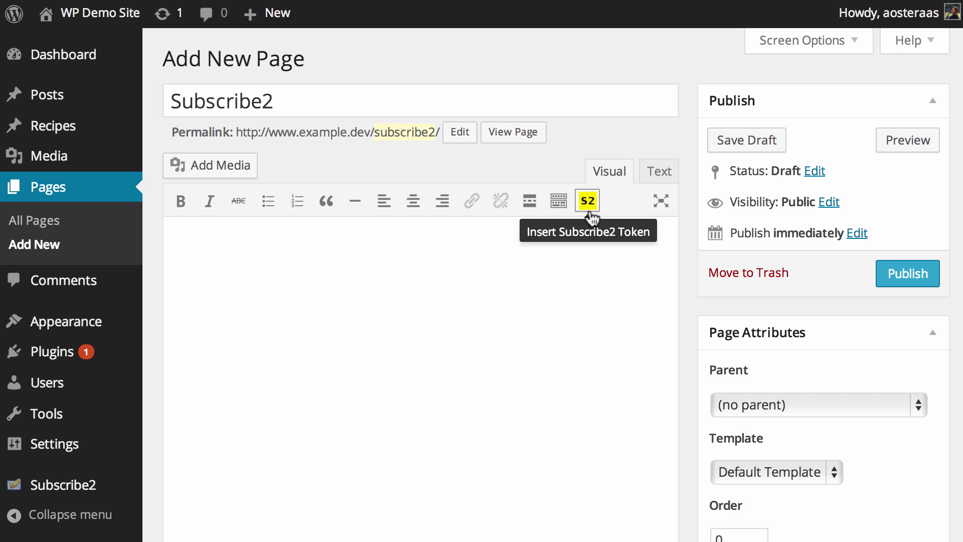
click(588, 202)
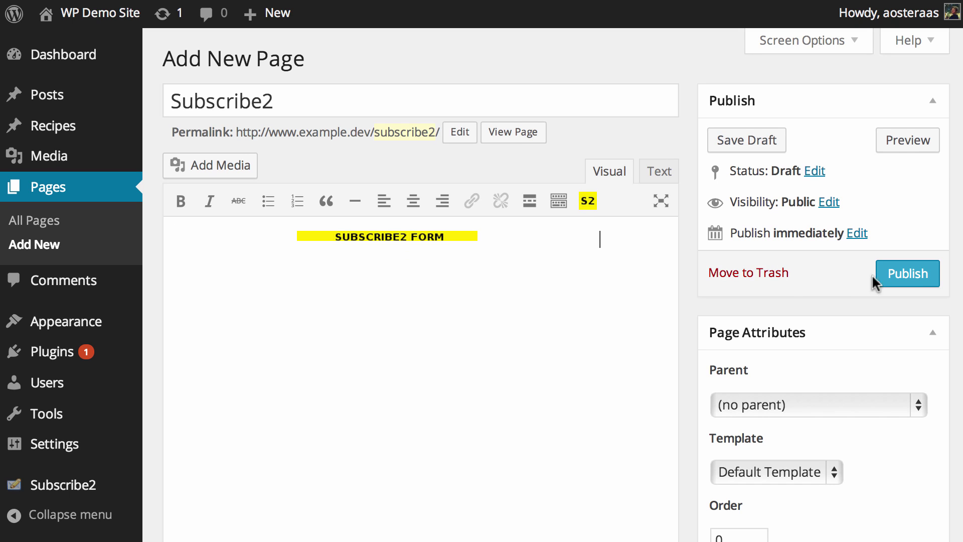
click(896, 274)
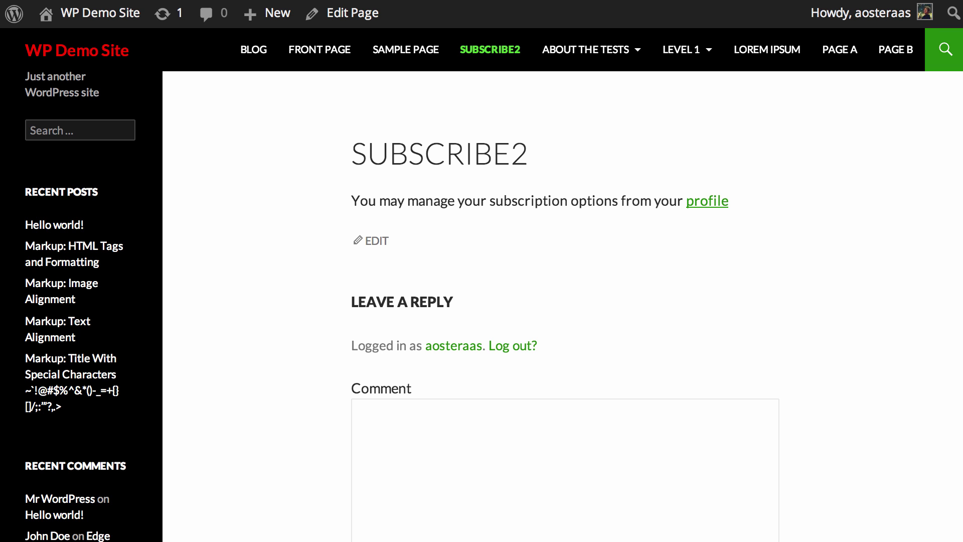
key(super+shift+n)
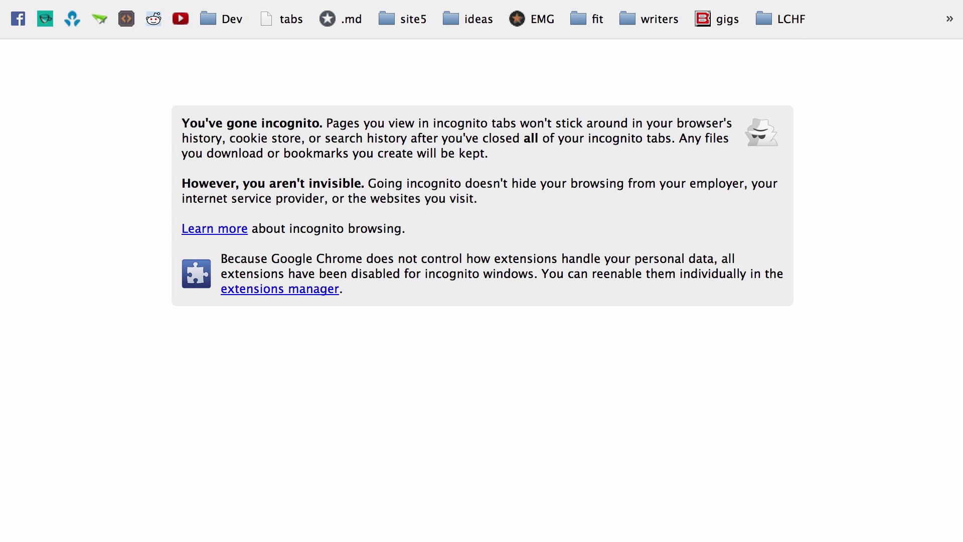
key(super+w)
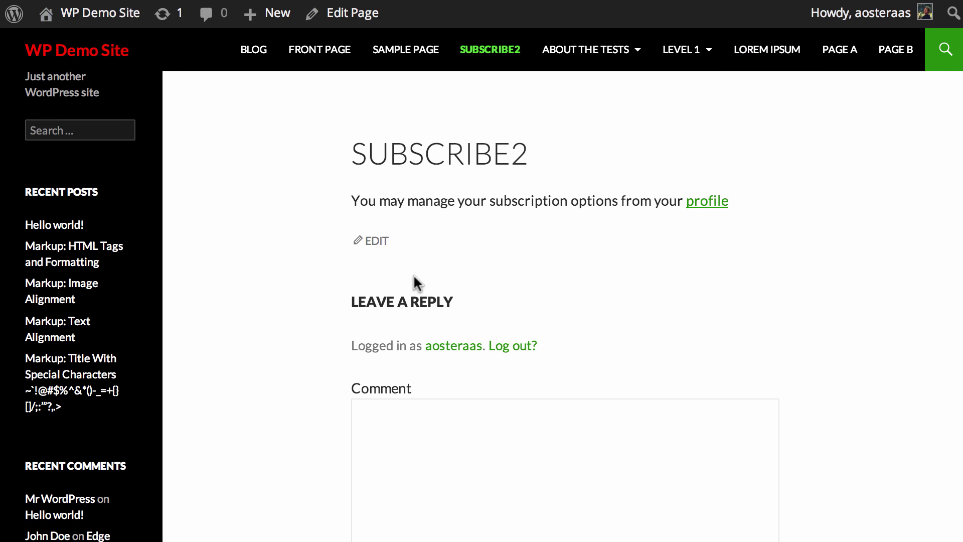
key(super+shift+n)
key(super+v)
key(Return)
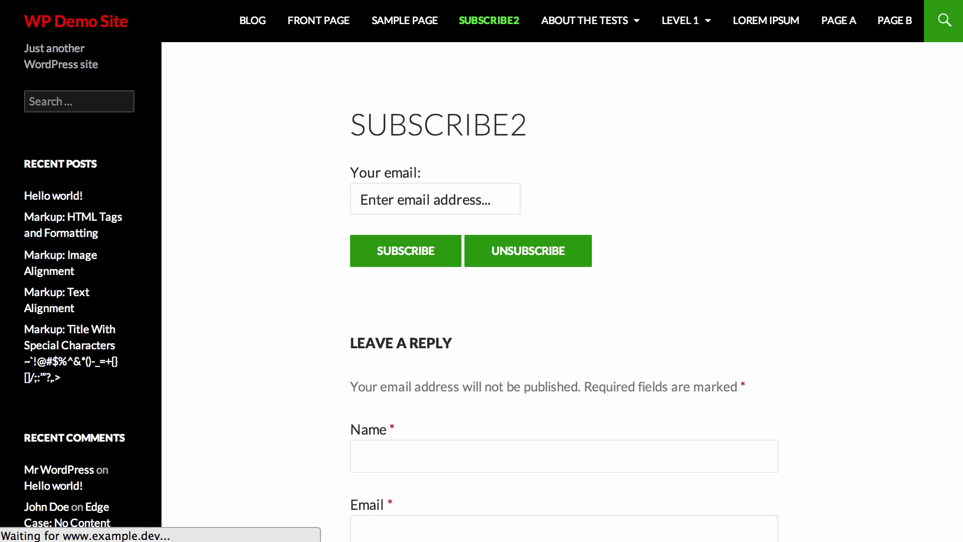
click(440, 191)
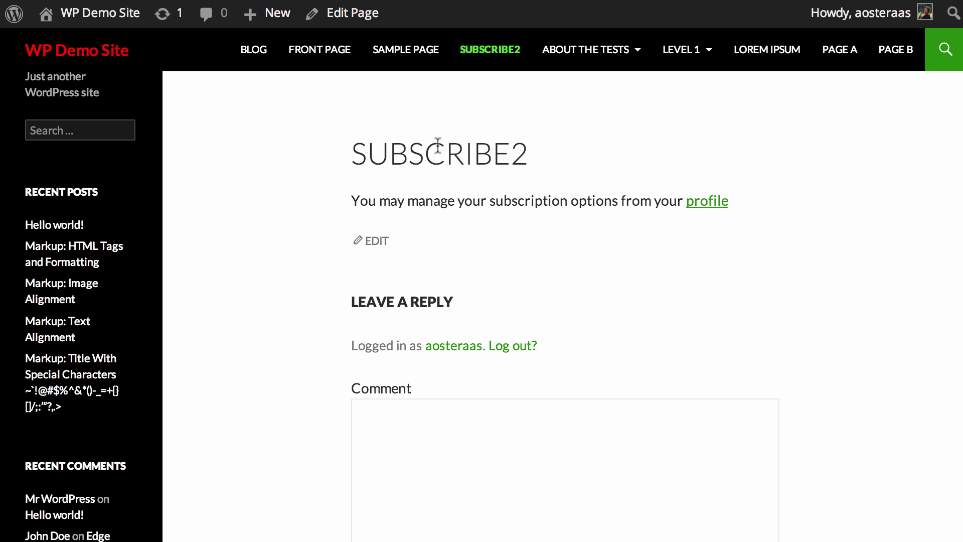
scroll(321, 249, down, 6)
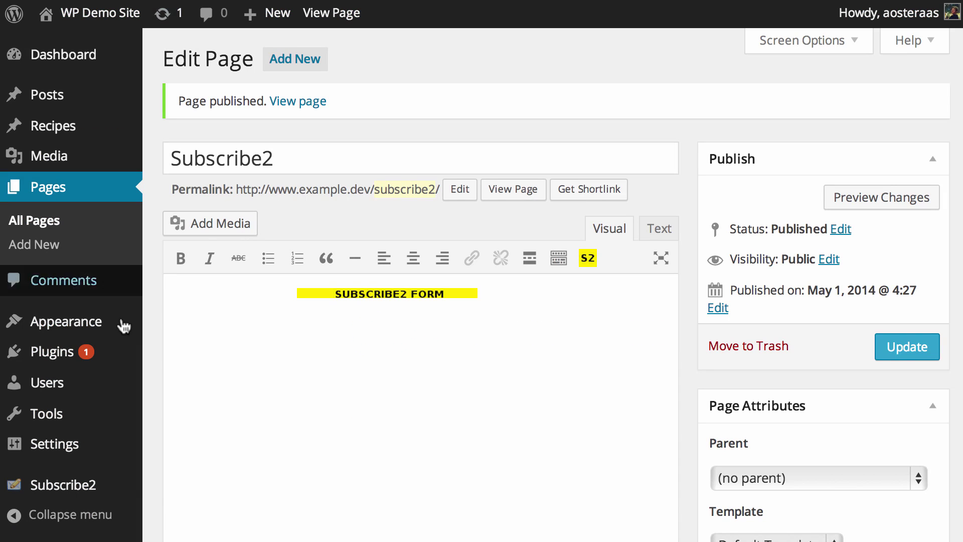
Step: Add the Subscribe2 Widget to the Primary Sidebar and drag it above Search
mouse_move(123, 323)
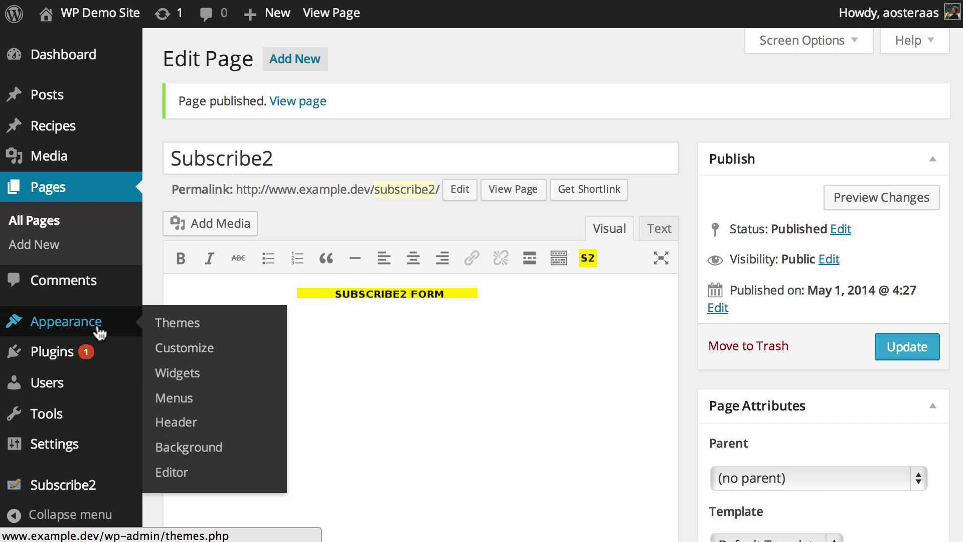
click(172, 375)
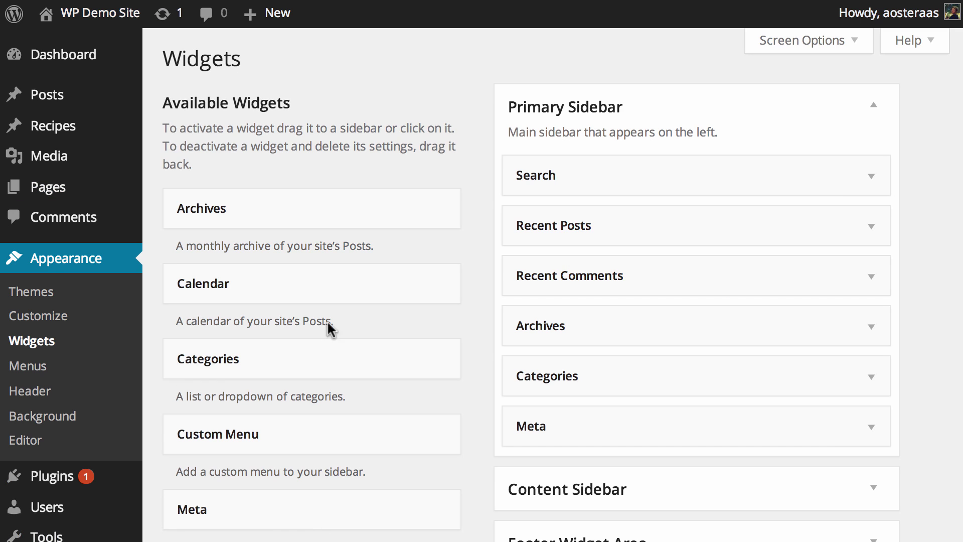
scroll(337, 324, down, 10)
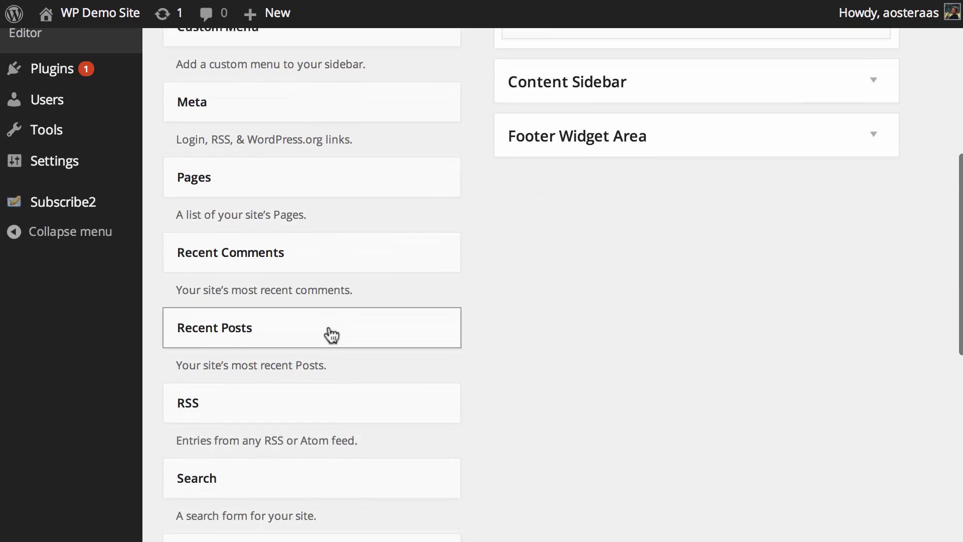
scroll(228, 426, down, 2)
click(254, 385)
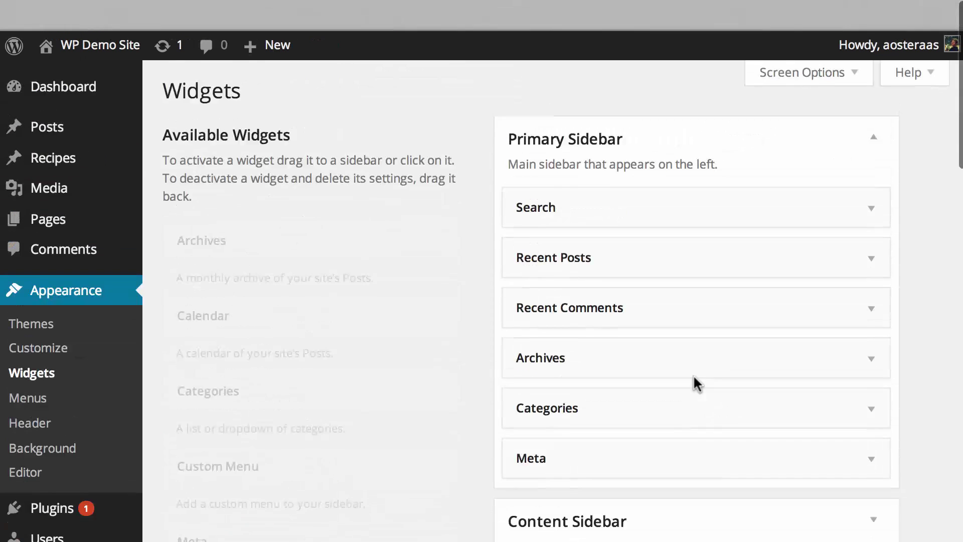
scroll(694, 376, down, 2)
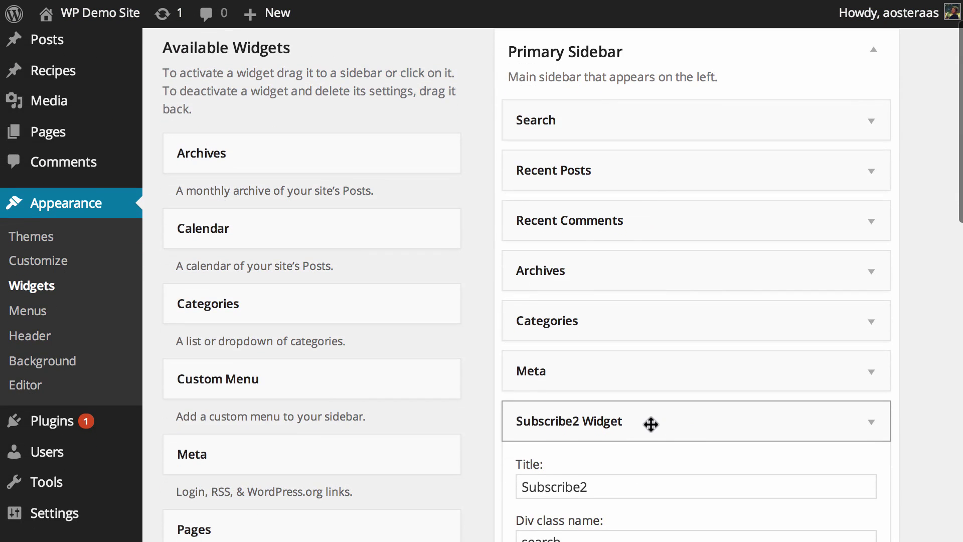
drag(651, 424, 617, 122)
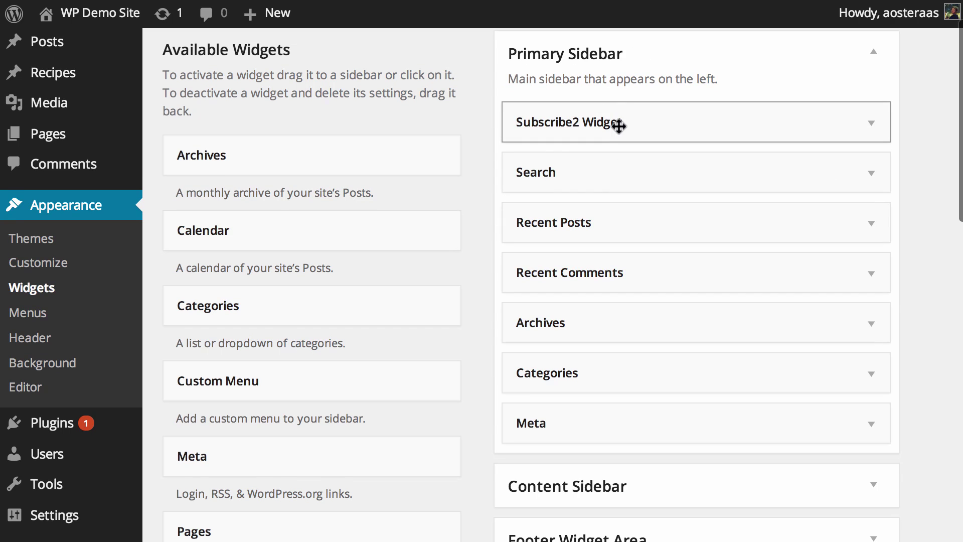
Step: Expand the Subscribe2 Widget's settings and review its title, div class and content fields
click(619, 125)
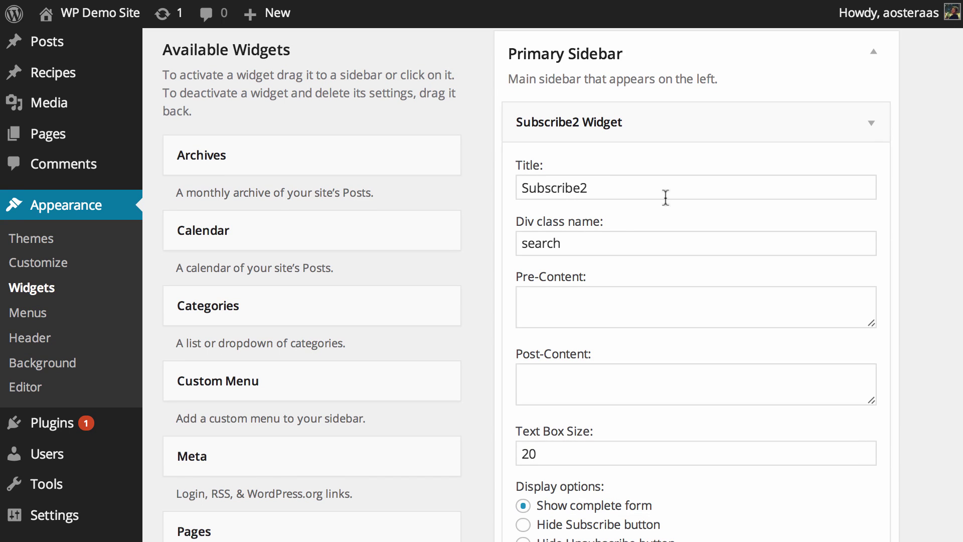
drag(586, 242, 374, 241)
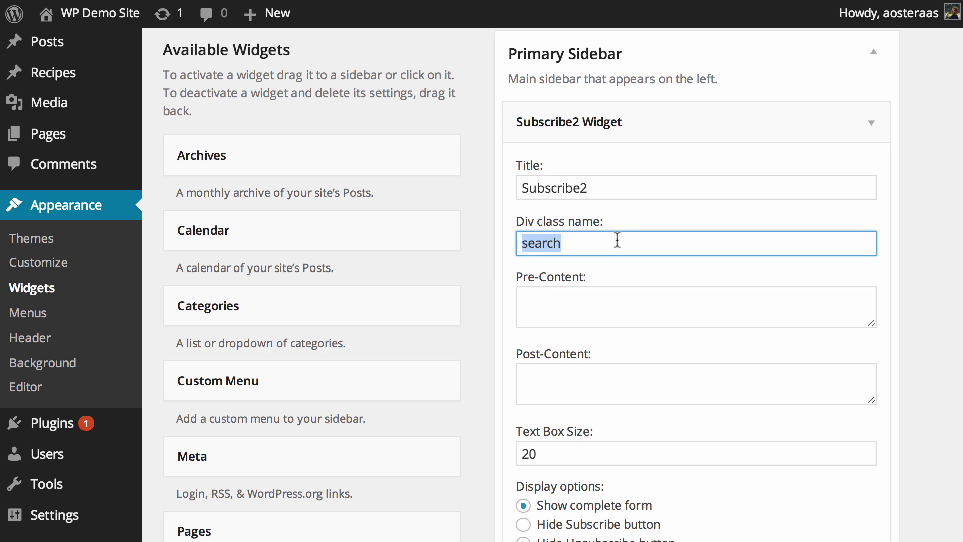
double_click(610, 190)
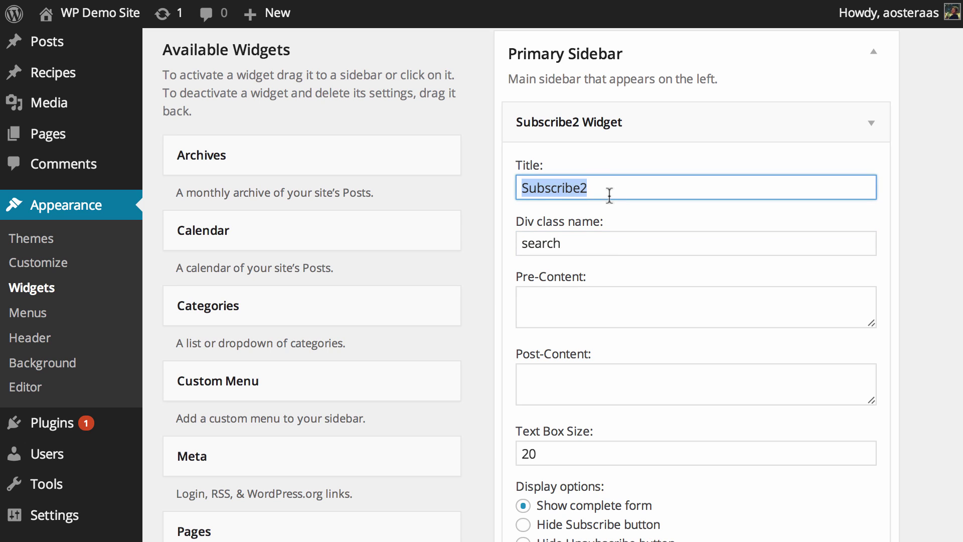
click(607, 294)
click(597, 369)
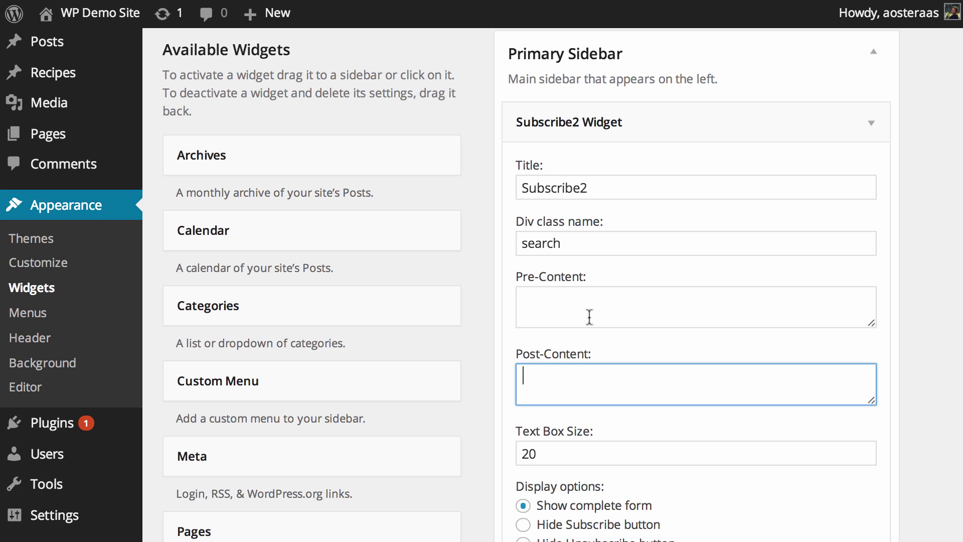
Step: Enter 'Subscribe to my awesome newsletter you'll love it' as the widget's Pre-Content
click(579, 315)
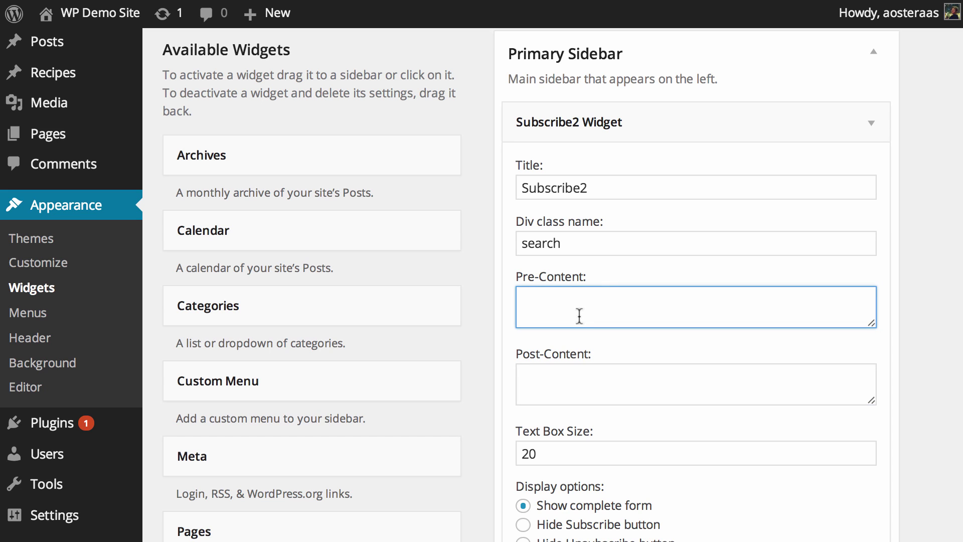
text(Subscribe to my aqwesom)
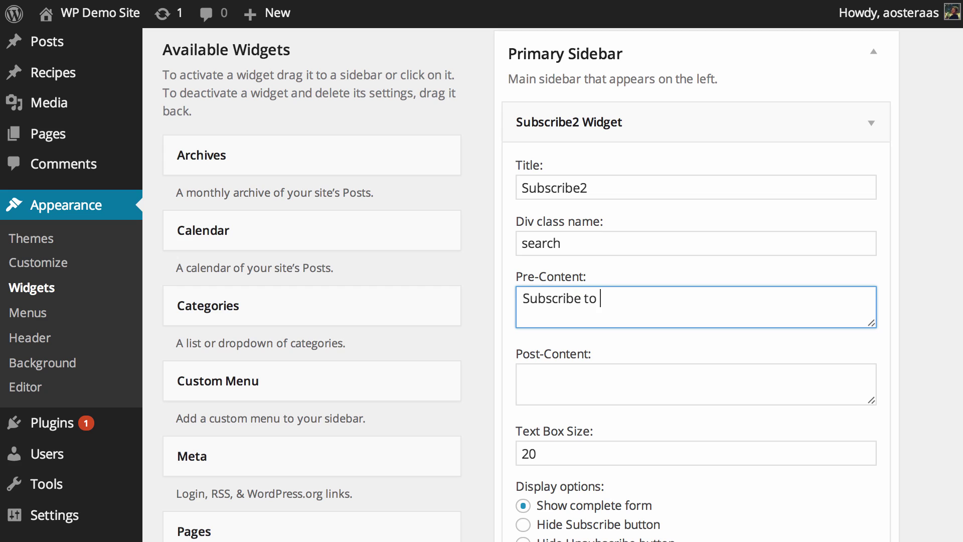
key(BackSpace)
key(BackSpace)
key(BackSpace)
key(BackSpace)
key(BackSpace)
key(BackSpace)
text(weo)
key(BackSpace)
text(some newsletter yo)
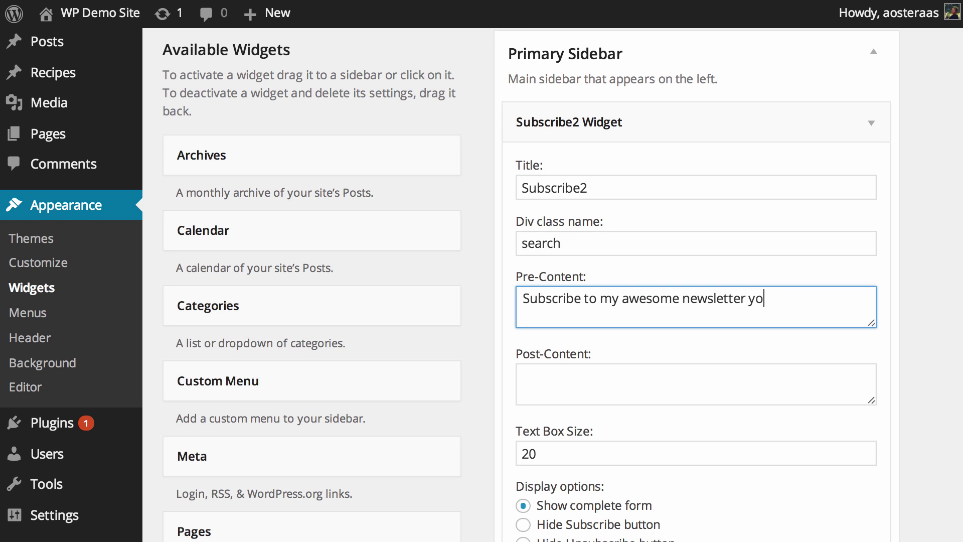
text(u'll lov eit)
key(BackSpace)
key(BackSpace)
key(BackSpace)
key(BackSpace)
text(e it)
Step: Set 'Post form content to page' to Subscribe2 and save the widget
scroll(659, 301, down, 5)
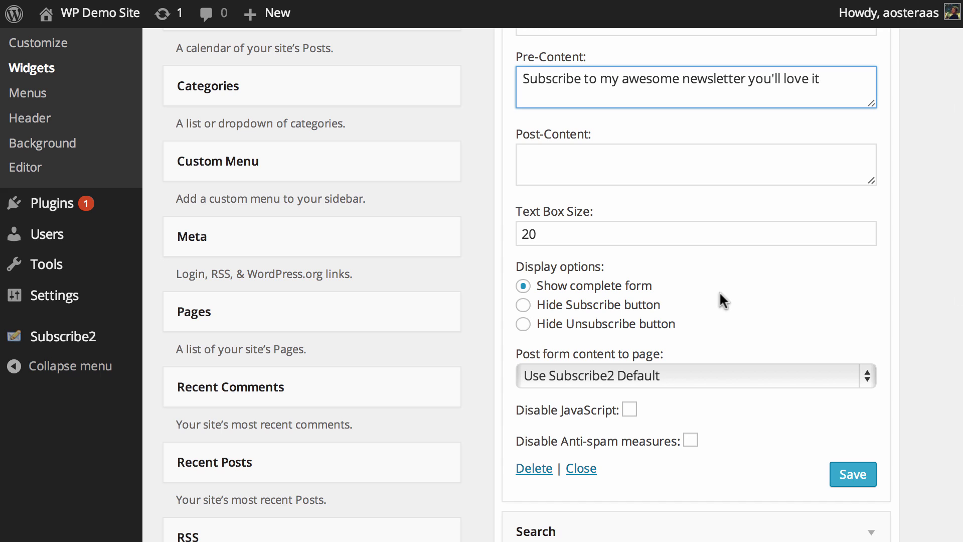
scroll(650, 377, up, 1)
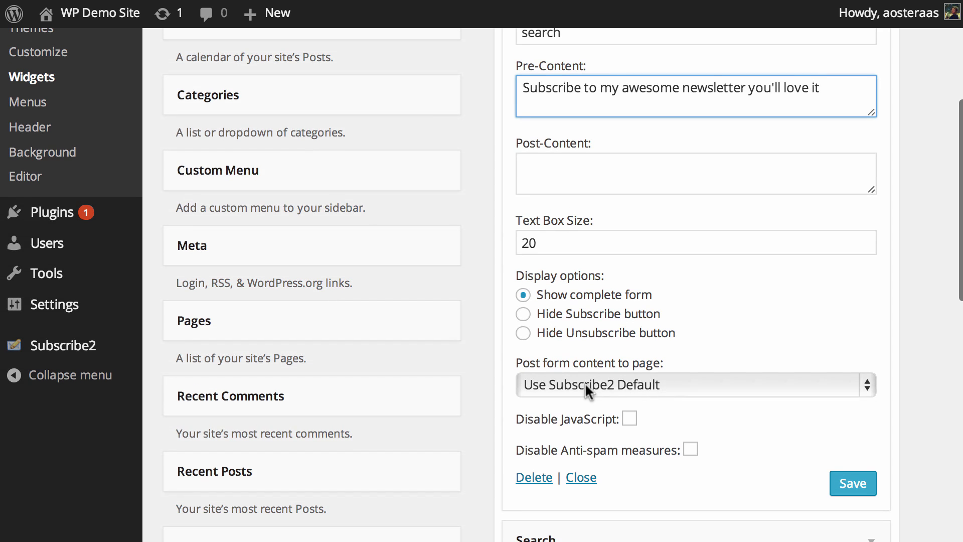
click(626, 385)
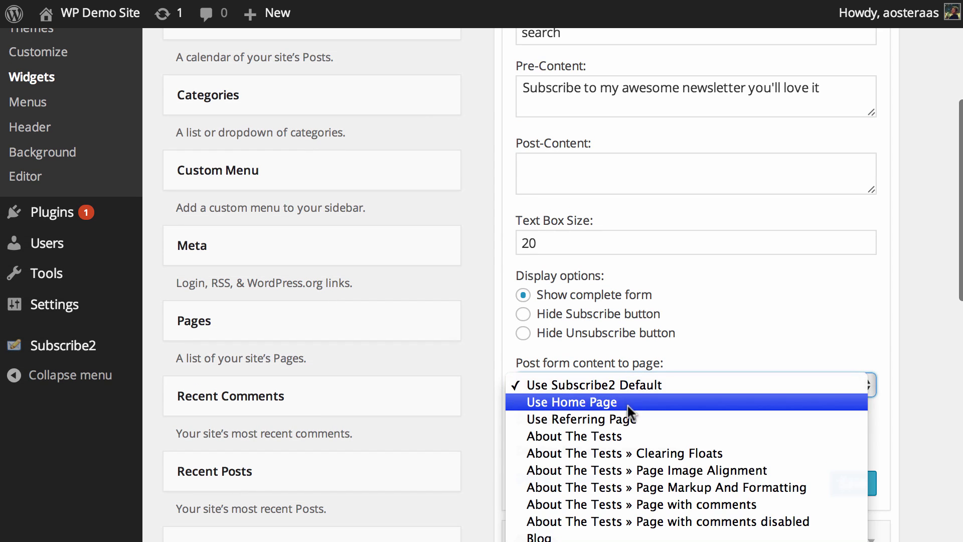
key(Return)
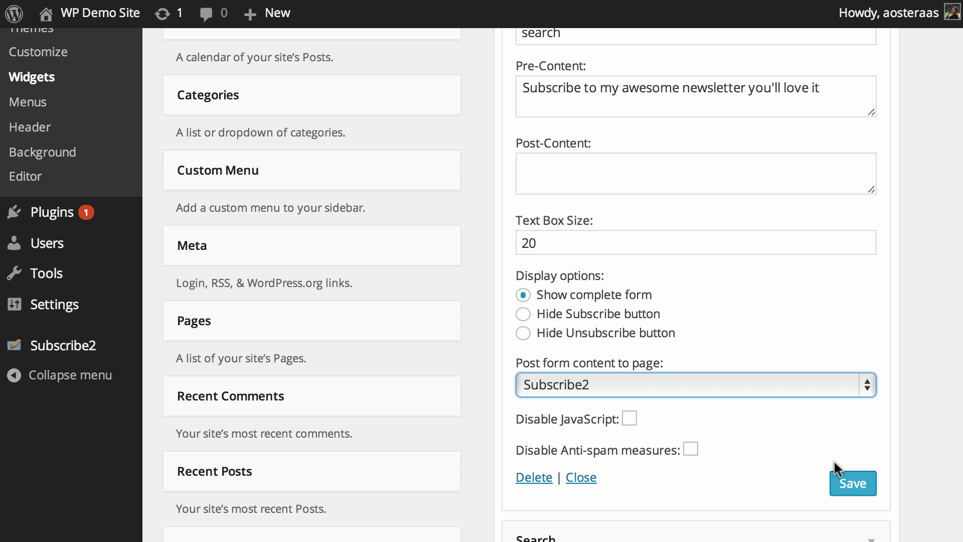
click(840, 482)
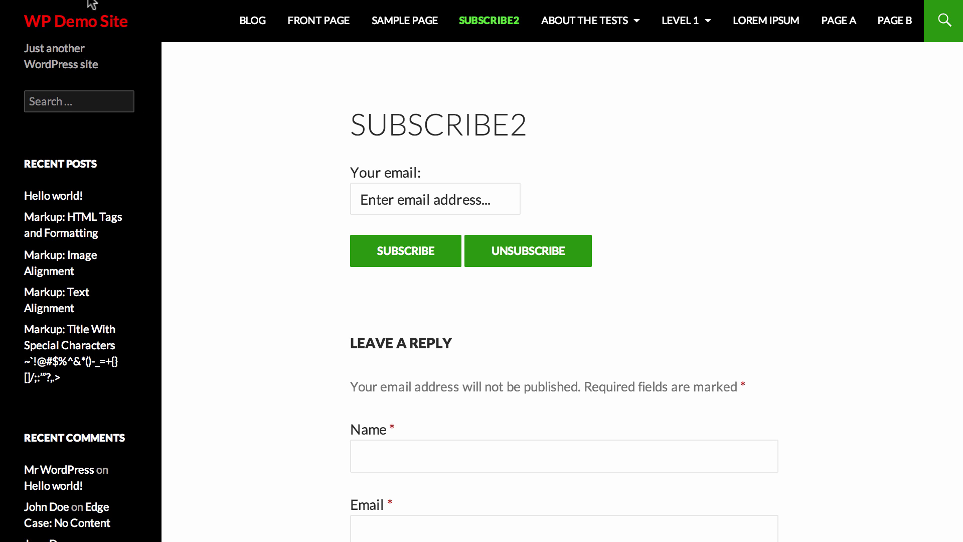
Step: Reload the live Subscribe2 page to check the sidebar widget and click into its email field
key(super+r)
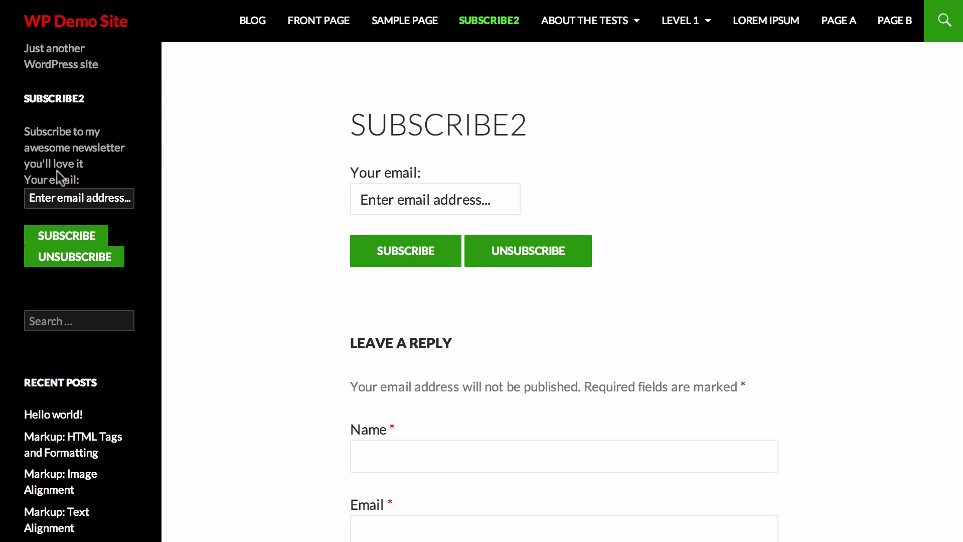
double_click(37, 99)
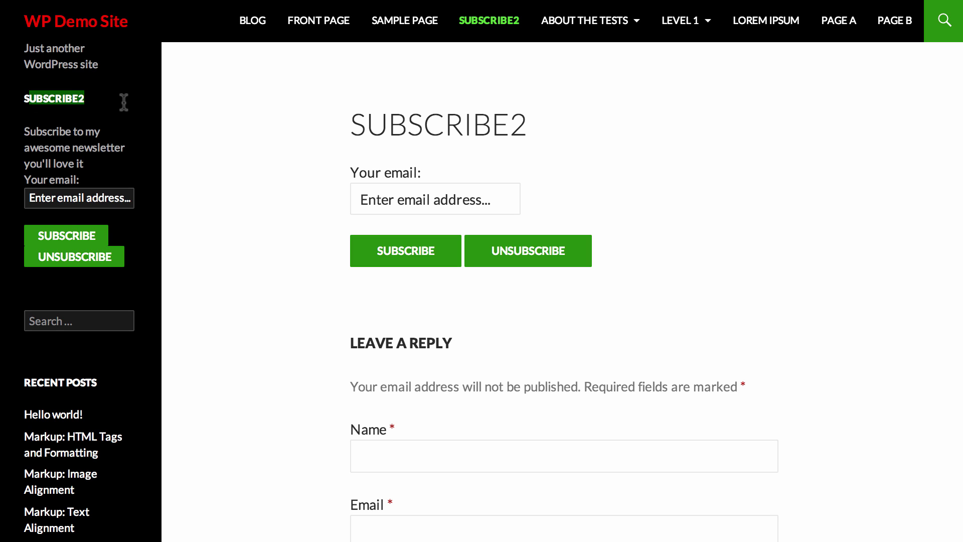
click(107, 149)
click(91, 203)
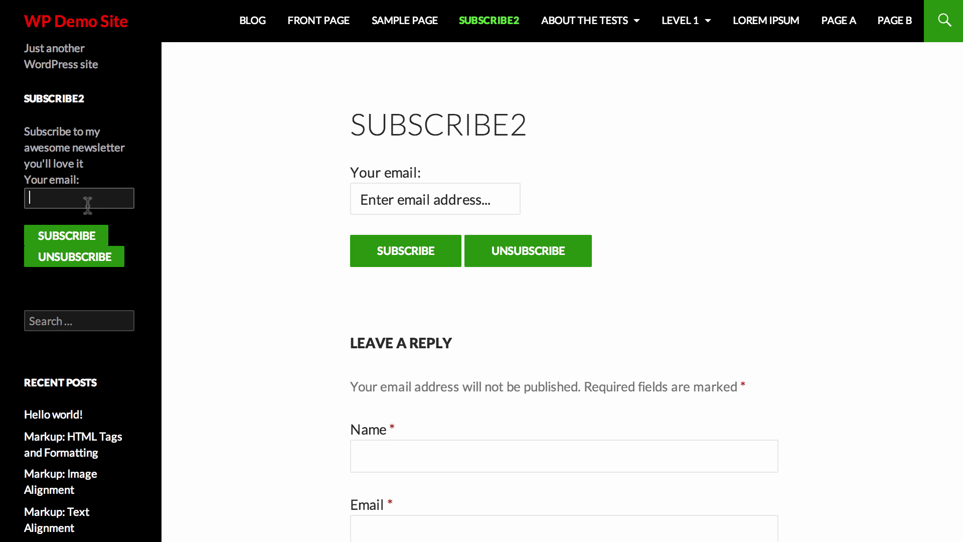